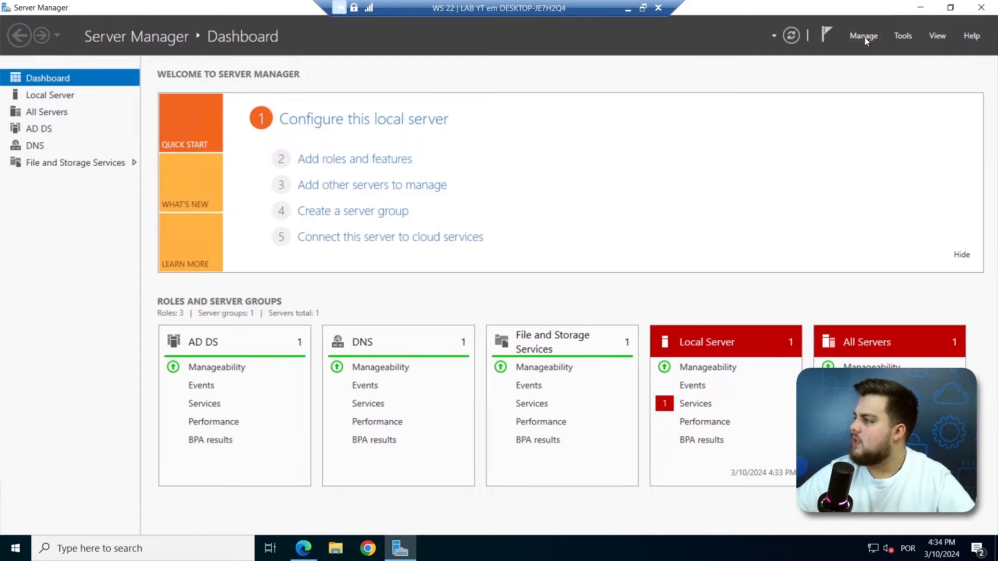
# Launch Active Directory Users and Computers from Server Manager's Tools menu.
pyautogui.click(902, 35)
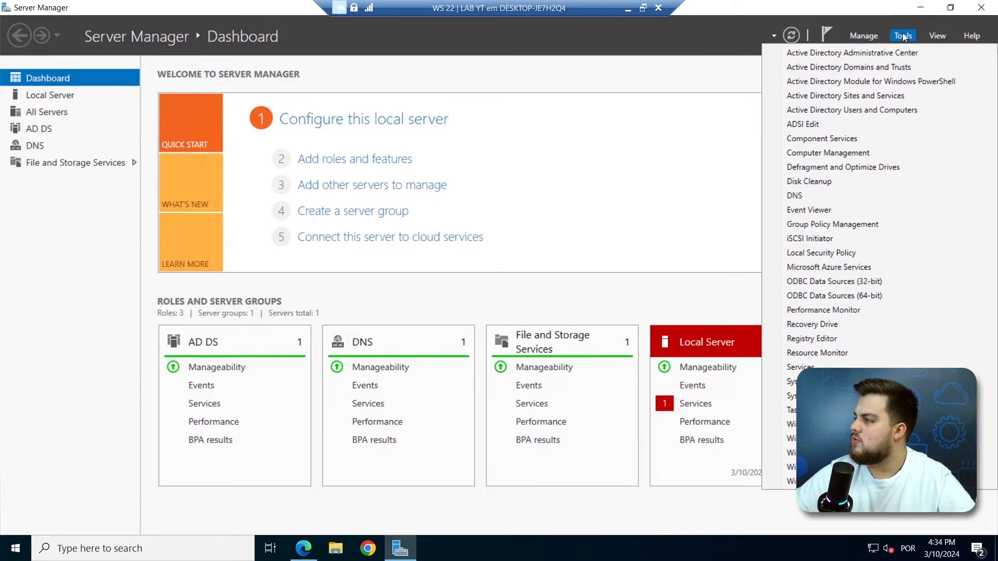
pyautogui.click(877, 112)
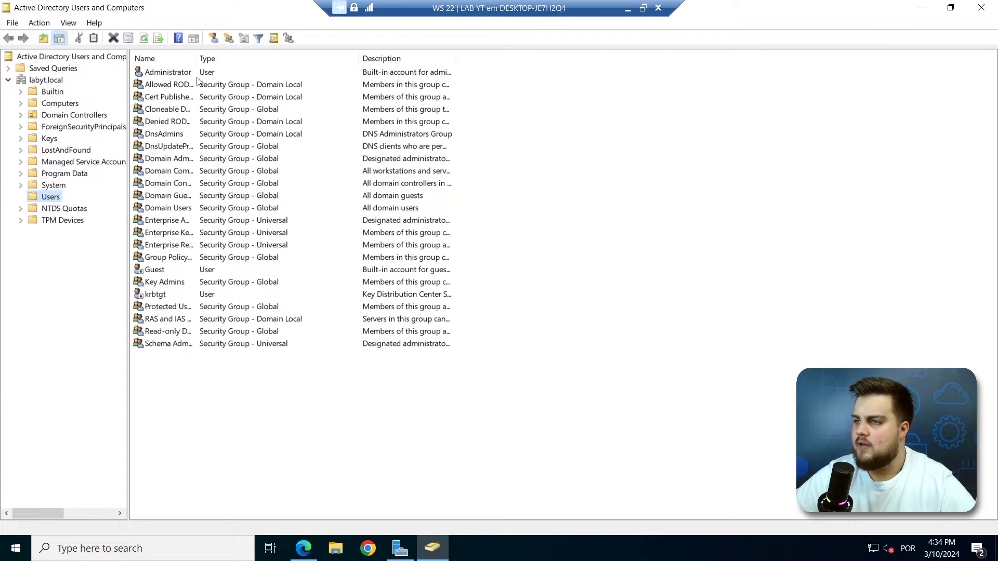
# Widen the Name column and start a New > User in the labyt.local Users container.
pyautogui.moveTo(195, 58); pyautogui.dragTo(320, 61)
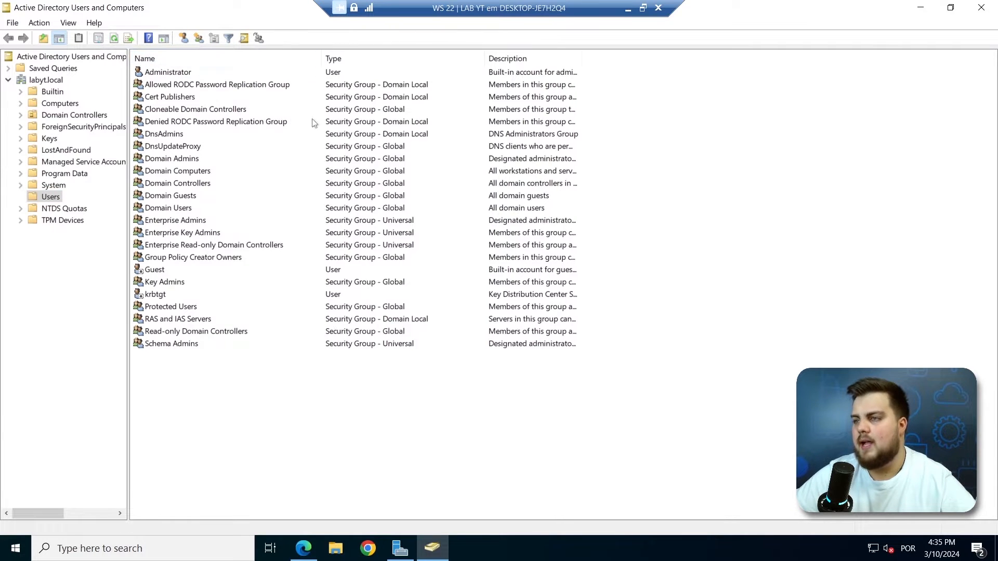
pyautogui.click(189, 74)
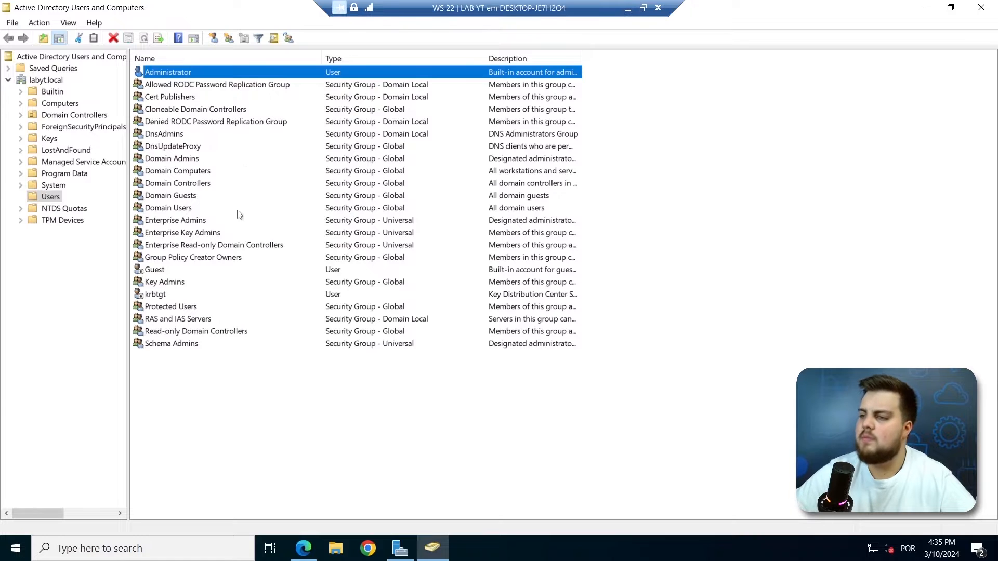
pyautogui.rightClick(234, 386)
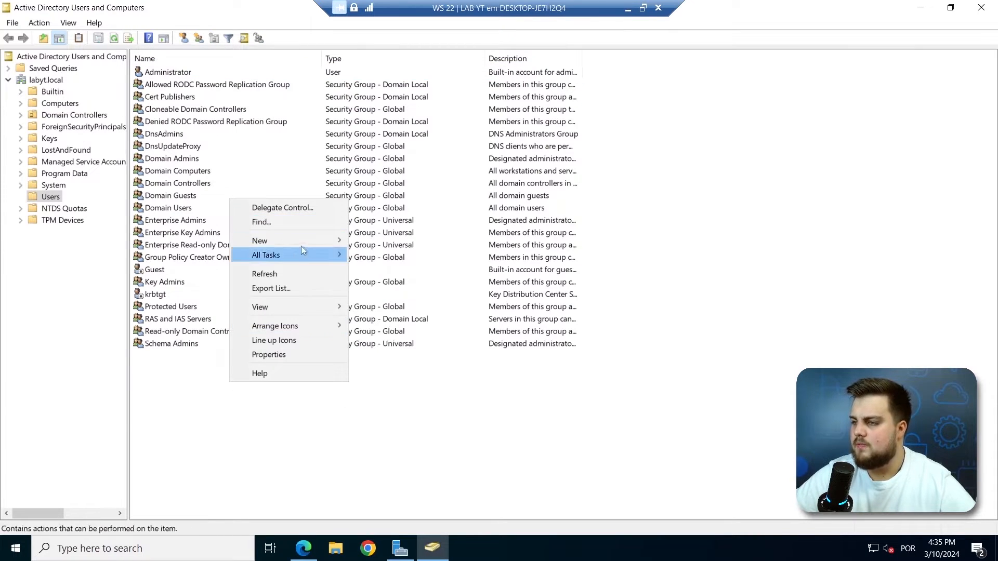
pyautogui.moveTo(305, 243)
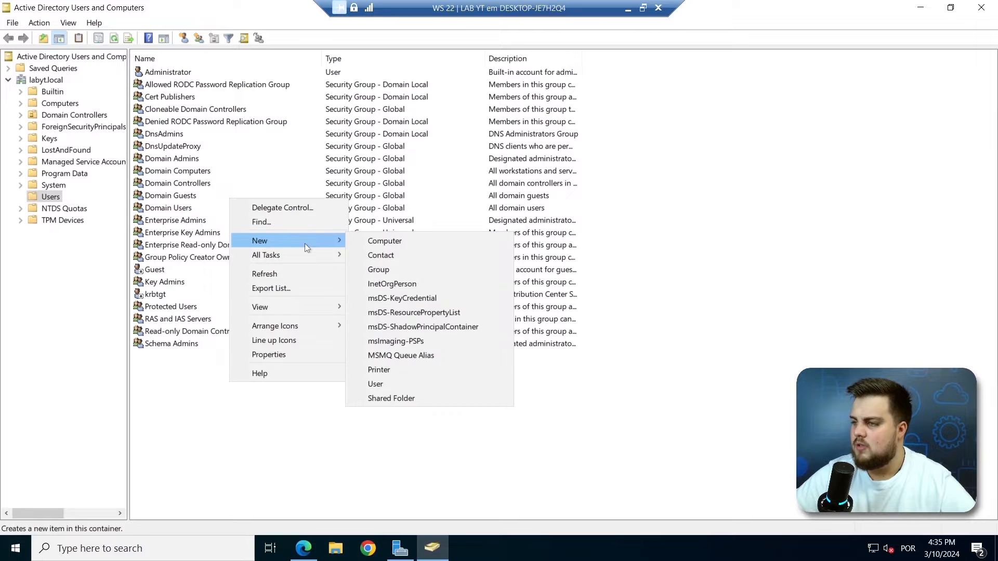
pyautogui.click(388, 383)
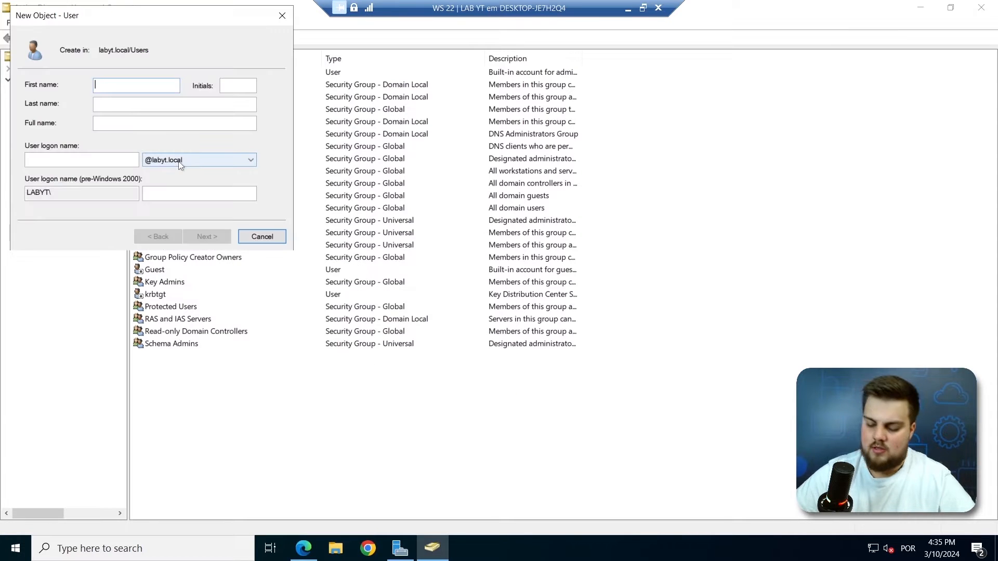
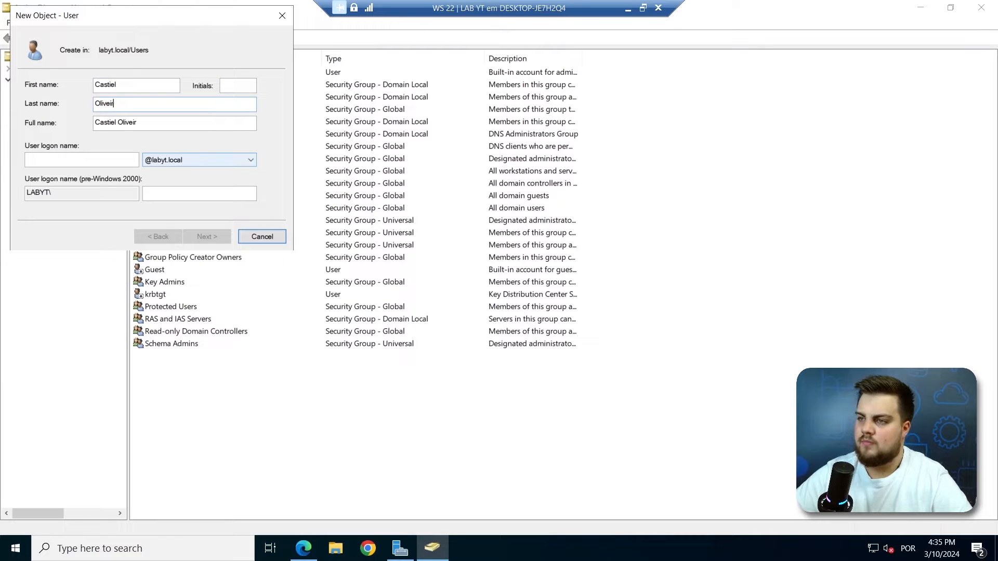
pyautogui.press('Tab')
pyautogui.press('Tab')
pyautogui.press('Tab')
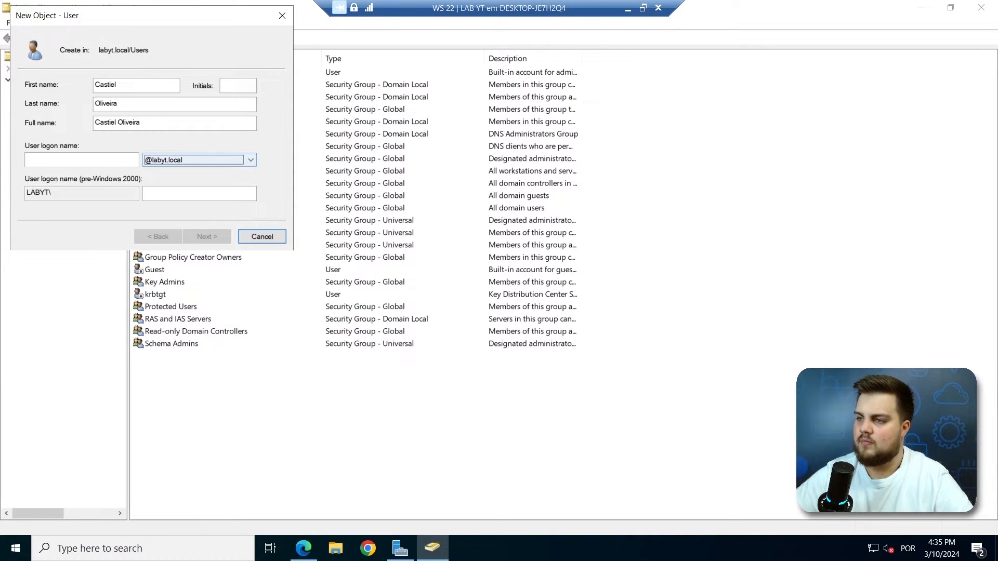
pyautogui.click(88, 160)
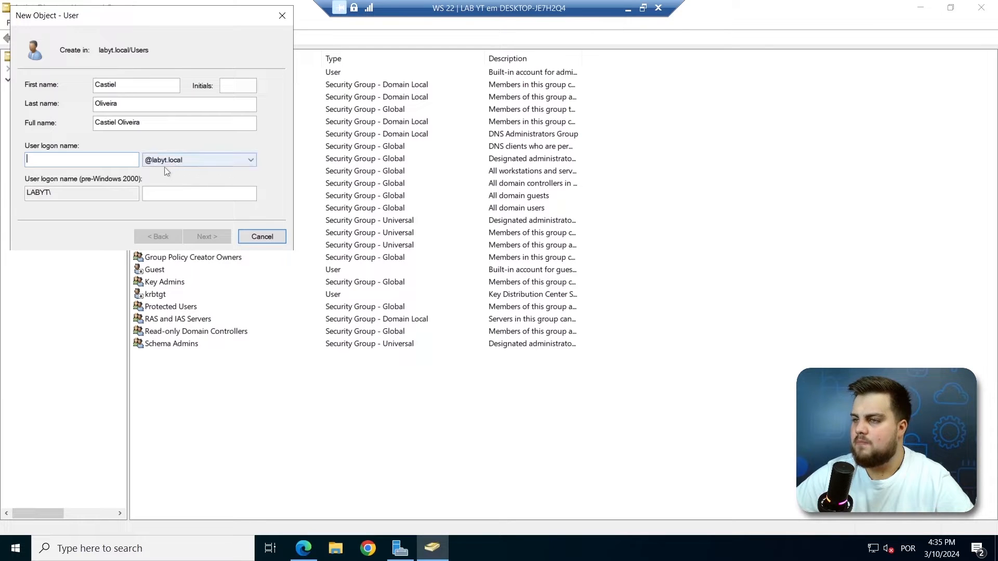
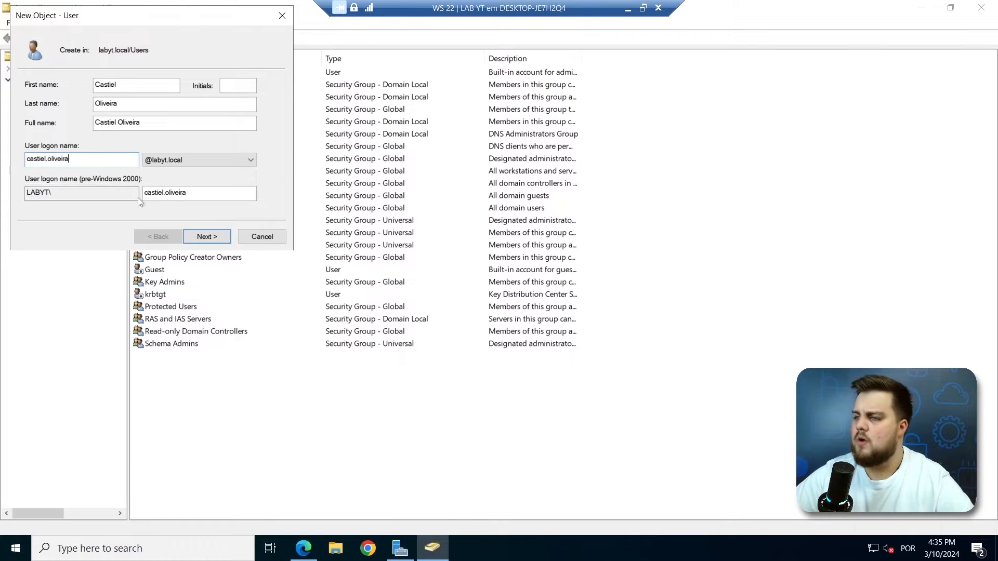
# Give the user a password with no change required at next logon and finish the wizard.
pyautogui.click(216, 236)
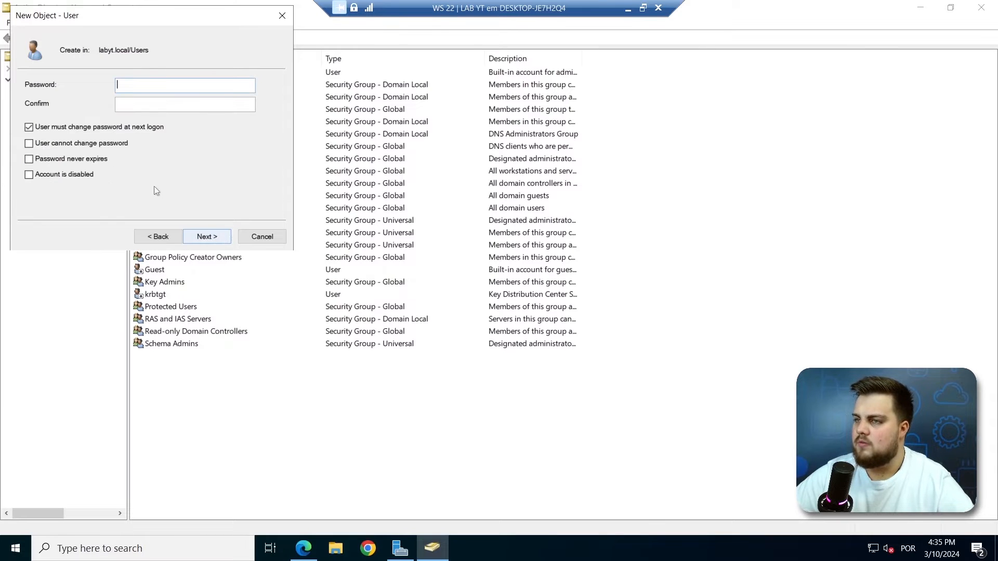
pyautogui.click(68, 131)
pyautogui.click(158, 105)
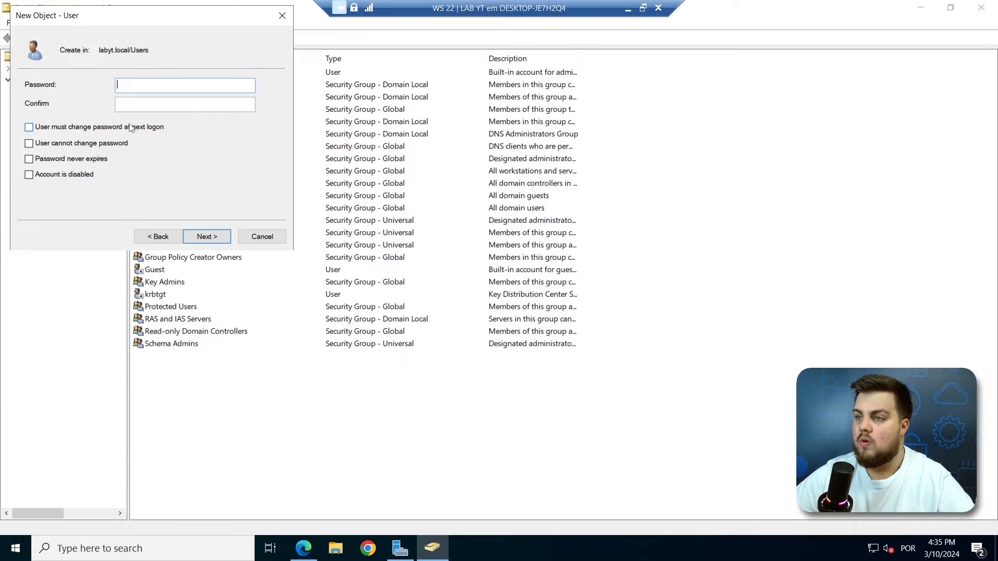
pyautogui.write('•••••••••••')
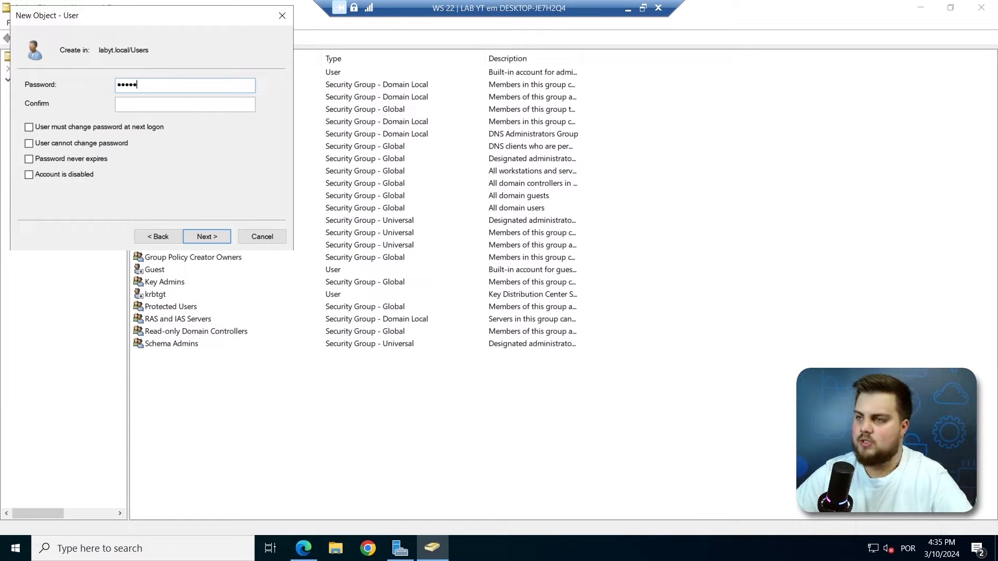
pyautogui.write('•••••••••••')
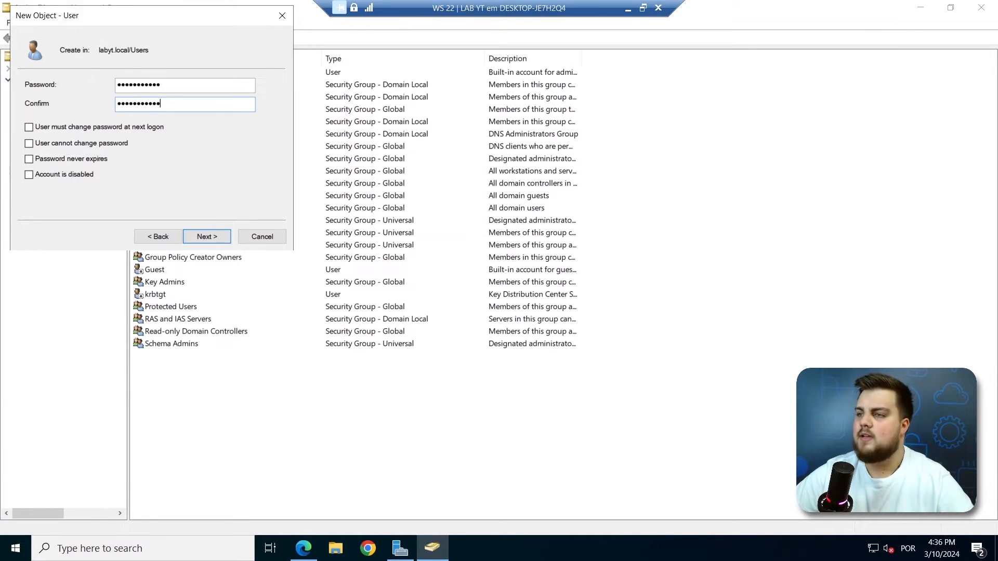
pyautogui.click(210, 237)
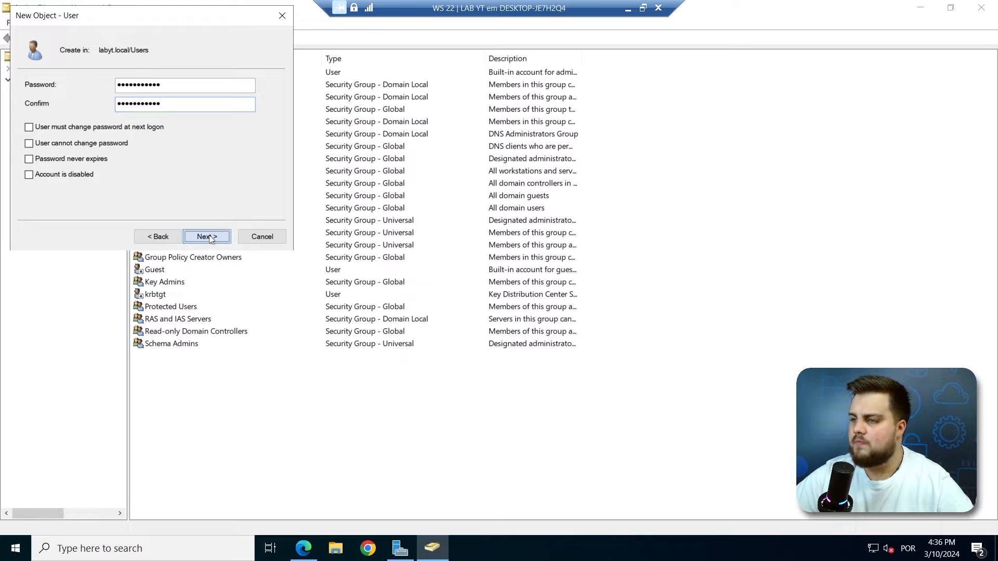
pyautogui.click(210, 238)
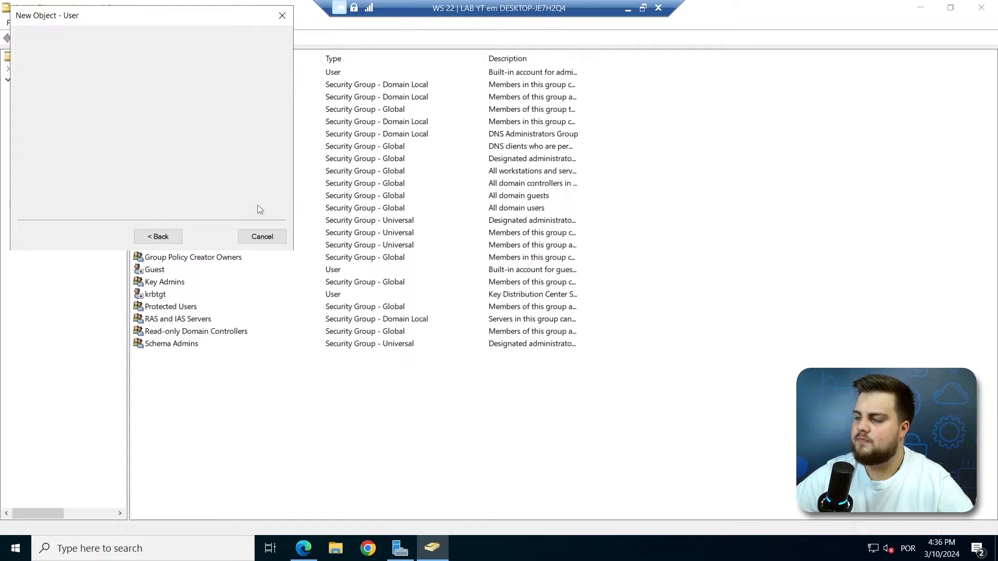
pyautogui.click(211, 240)
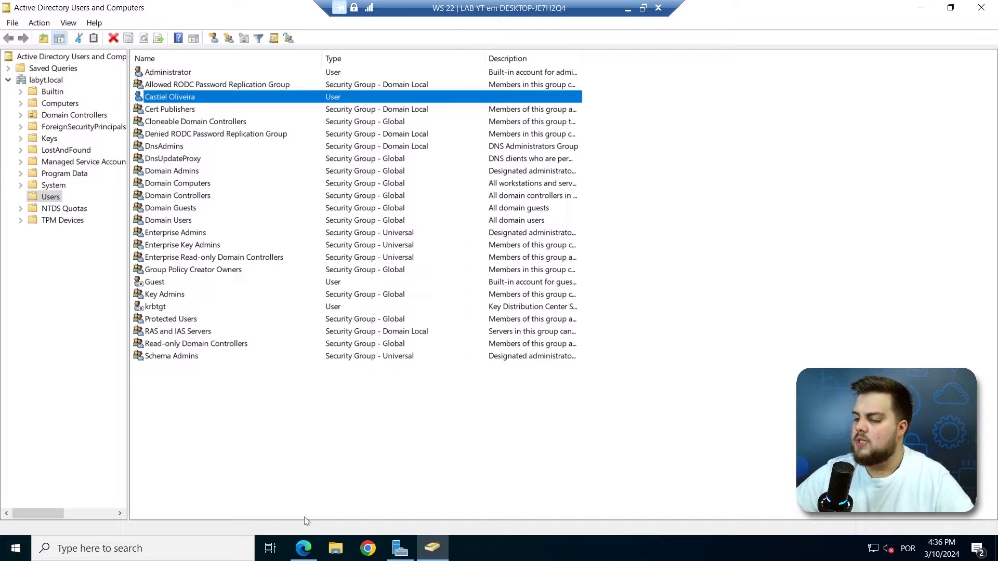
pyautogui.click(304, 547)
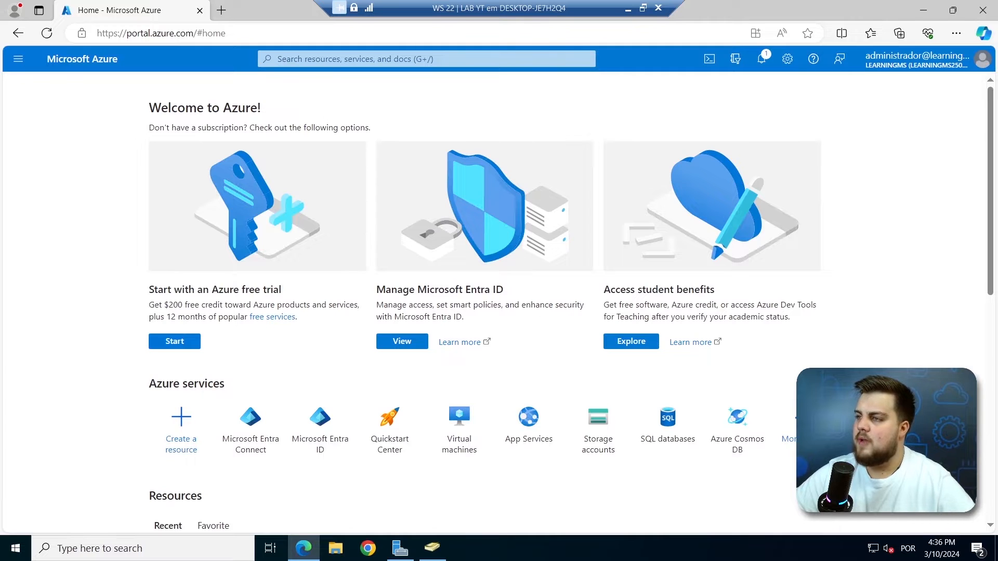
# Open Microsoft Entra ID's Users list via portal search and widen the Display name column.
pyautogui.click(299, 60)
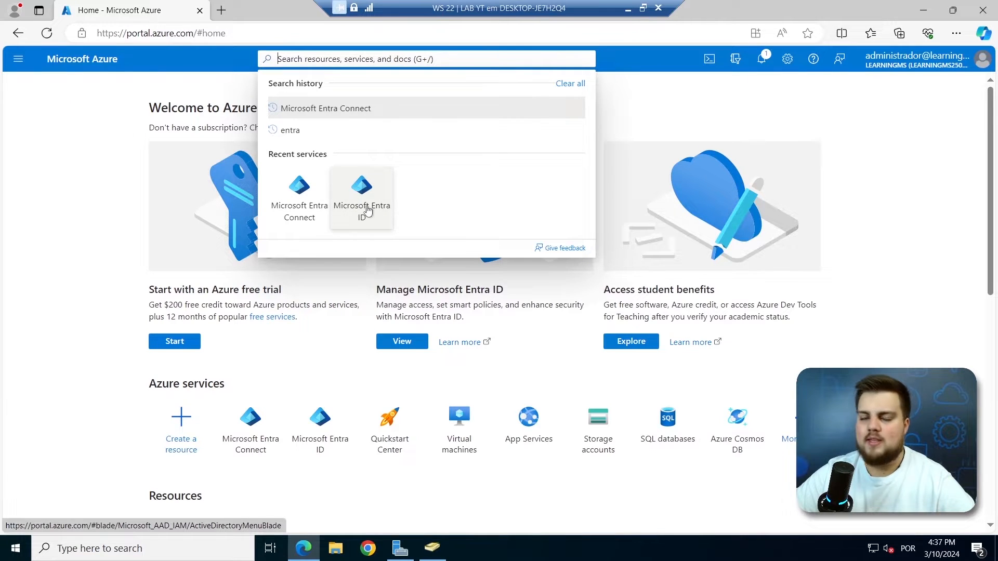
pyautogui.click(367, 208)
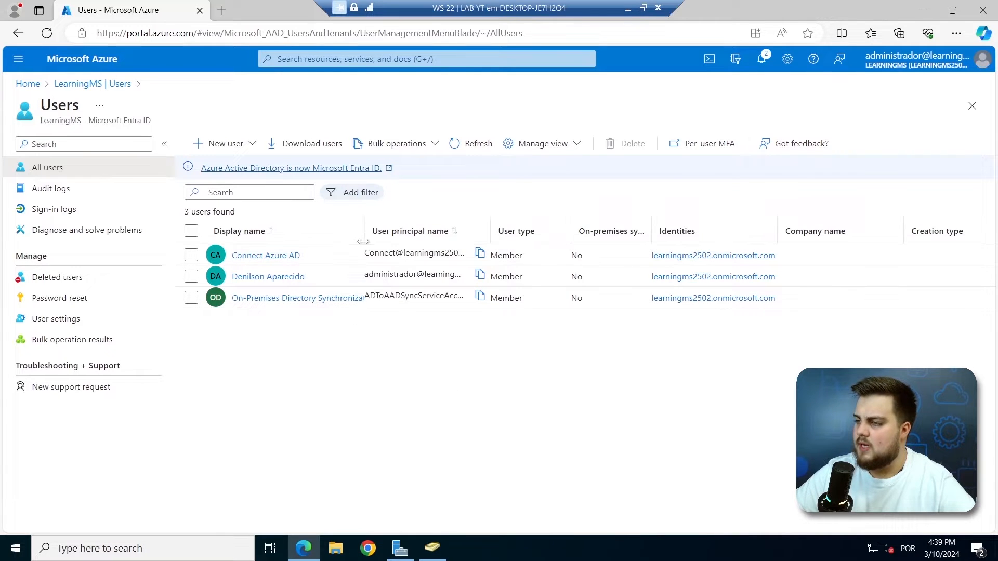
pyautogui.moveTo(369, 241); pyautogui.dragTo(421, 241)
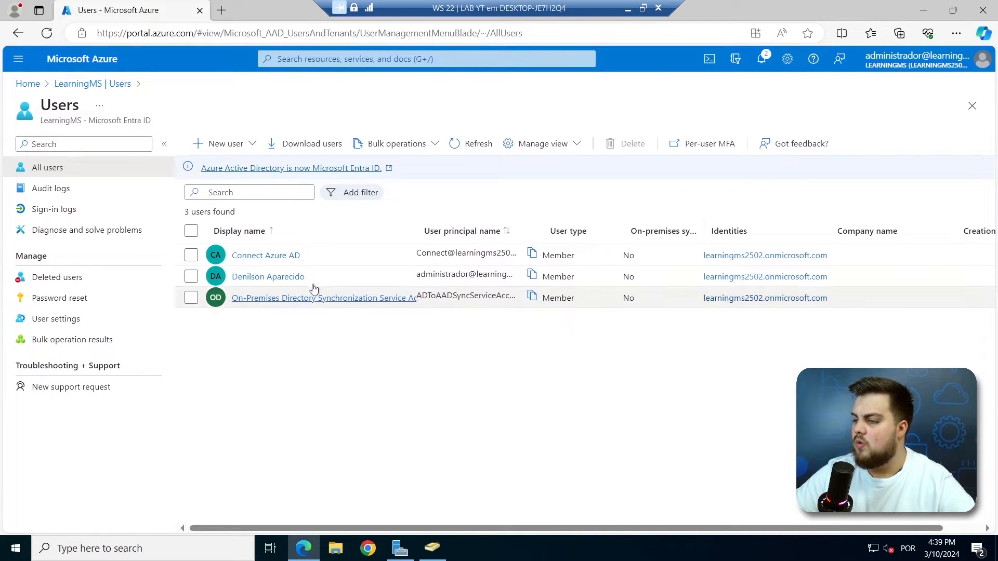
pyautogui.click(426, 547)
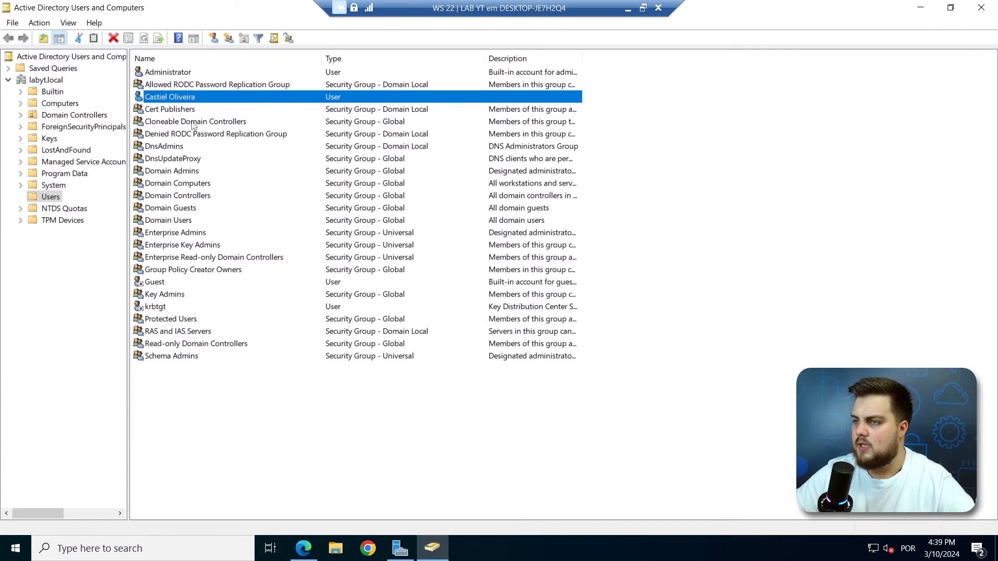
pyautogui.click(436, 549)
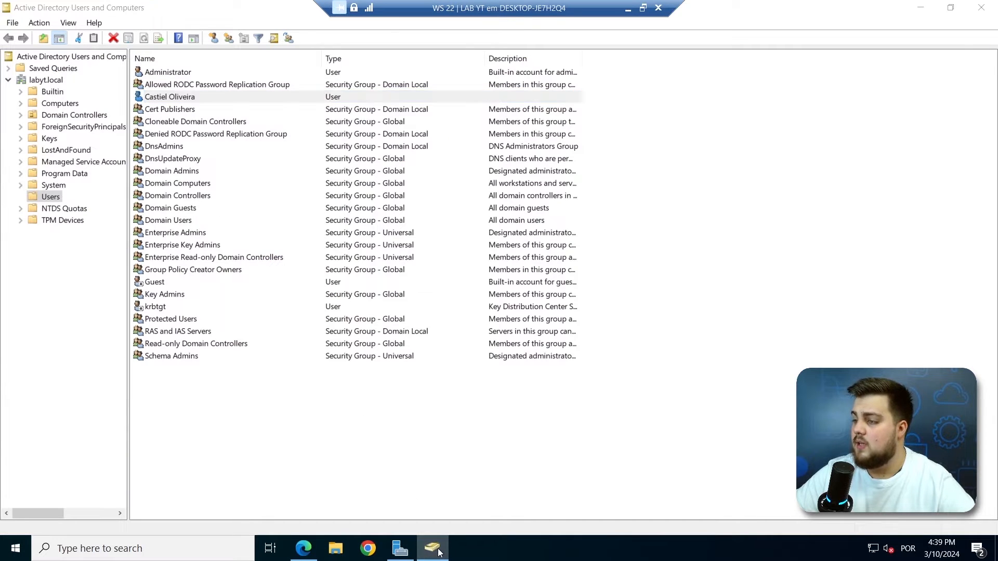
pyautogui.click(304, 549)
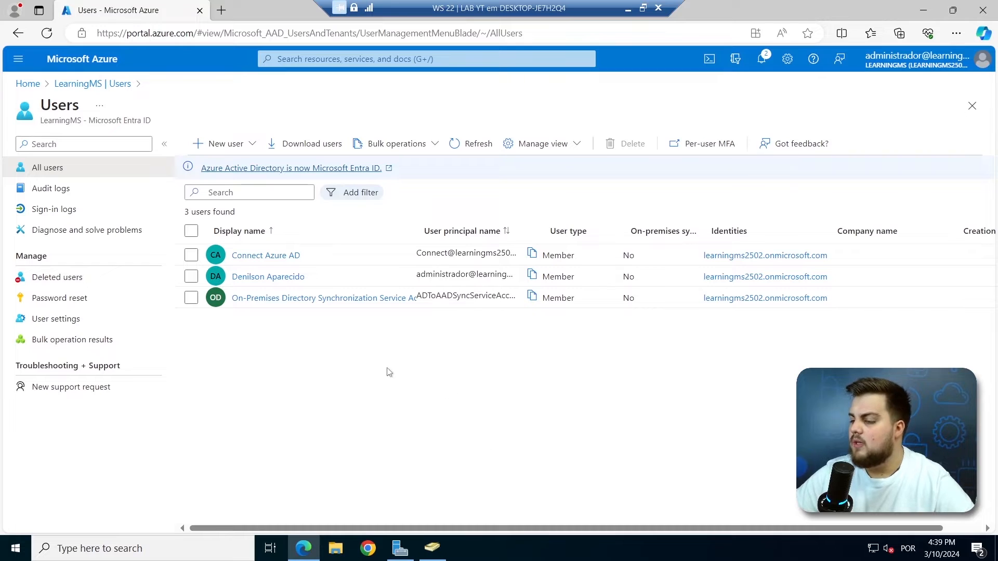
pyautogui.click(318, 58)
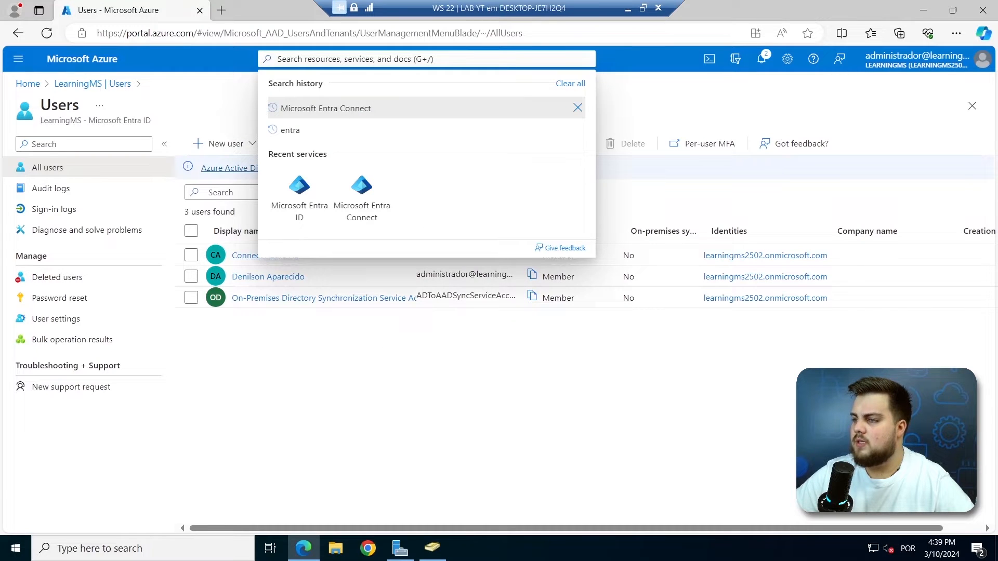
# Open Microsoft Entra Connect from recent services and switch to its new Get started experience.
pyautogui.click(366, 207)
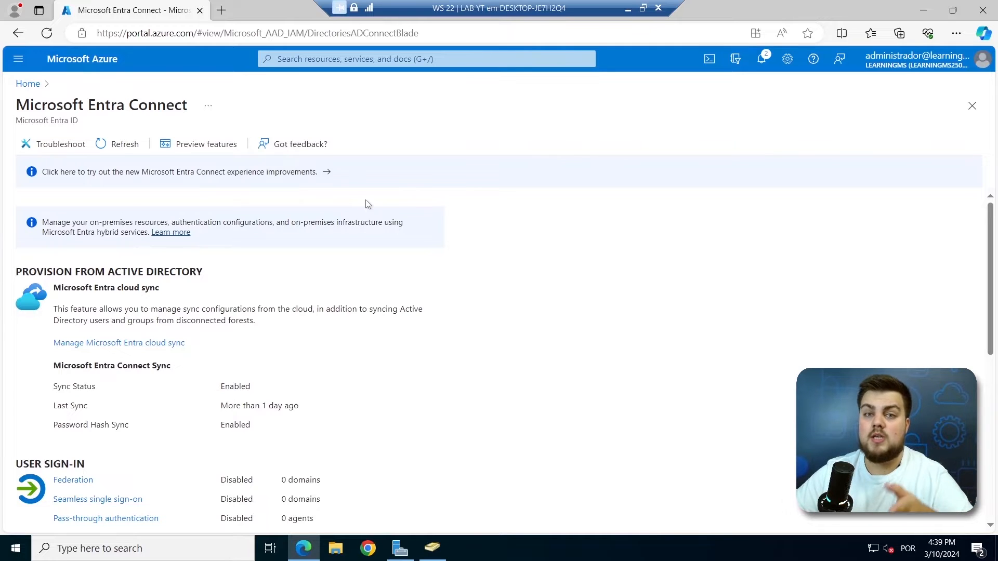
pyautogui.click(237, 179)
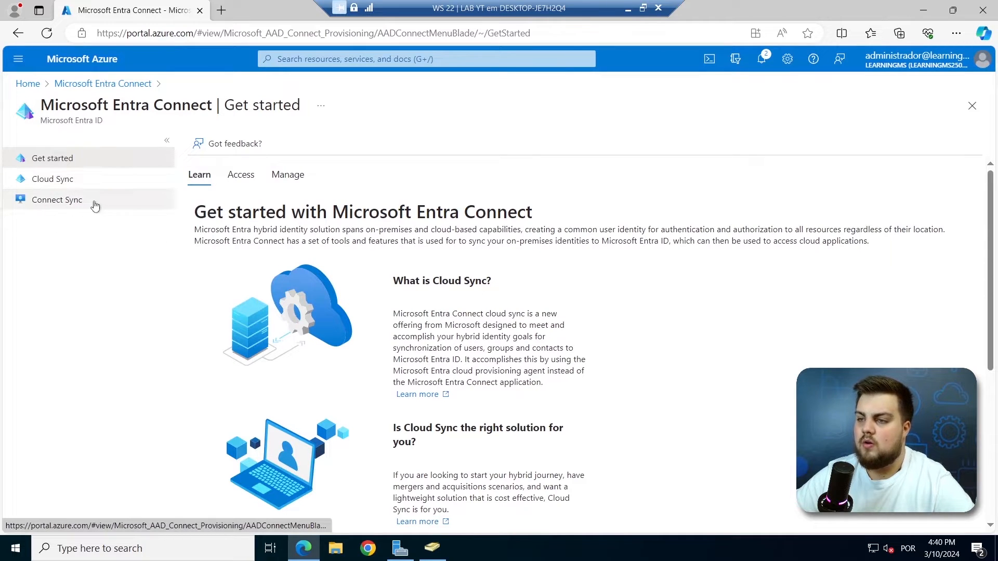
# Accept the terms and download the Connect Sync agent installer AzureAdConnect.msi.
pyautogui.click(290, 178)
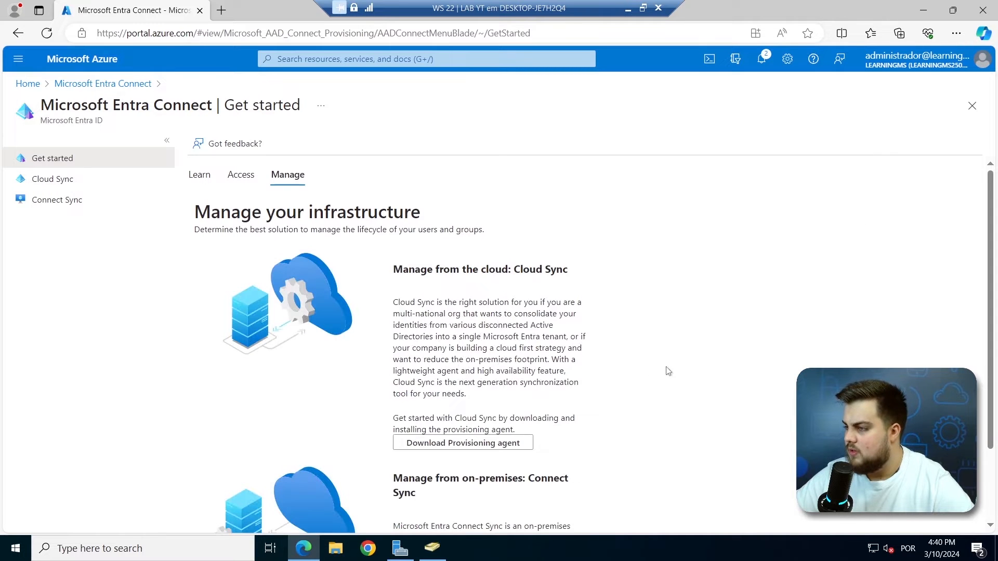
pyautogui.scroll(-2, 631, 373)
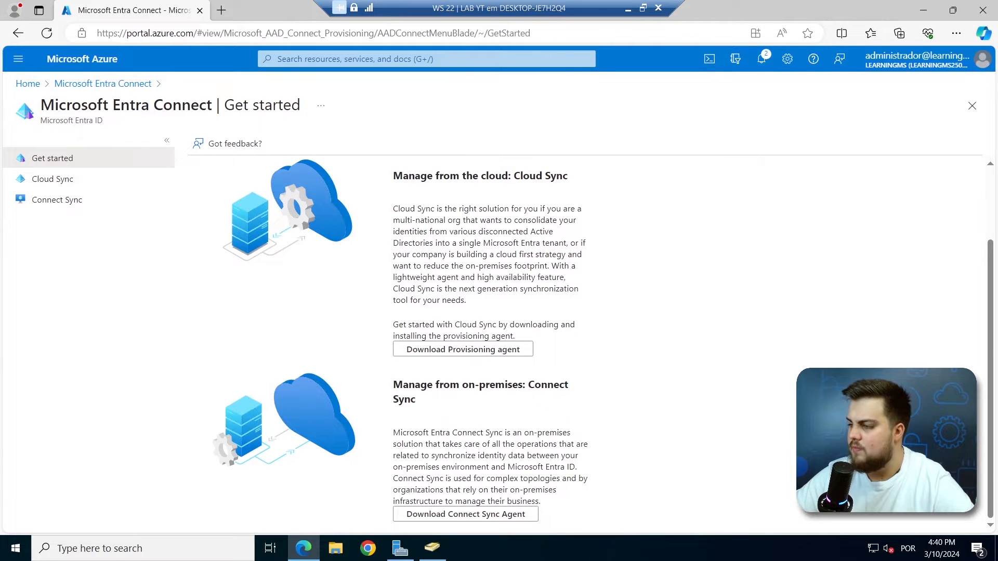
pyautogui.moveTo(395, 390); pyautogui.dragTo(522, 389)
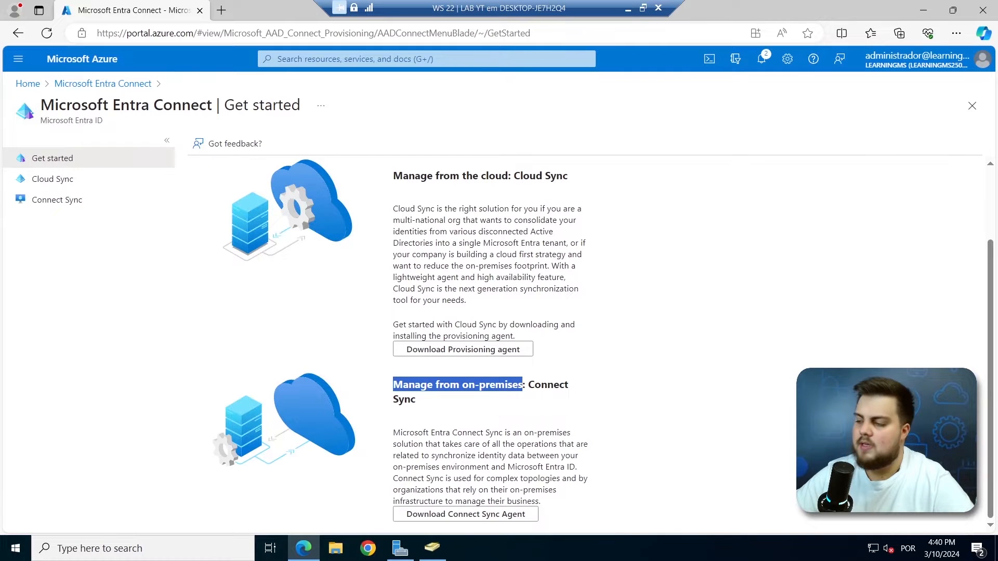
pyautogui.click(443, 516)
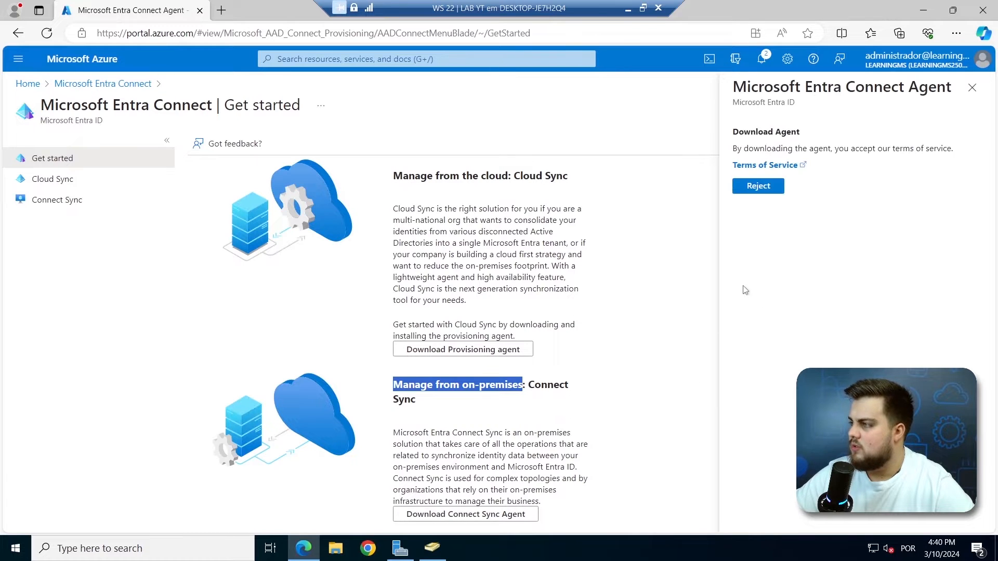
pyautogui.click(791, 186)
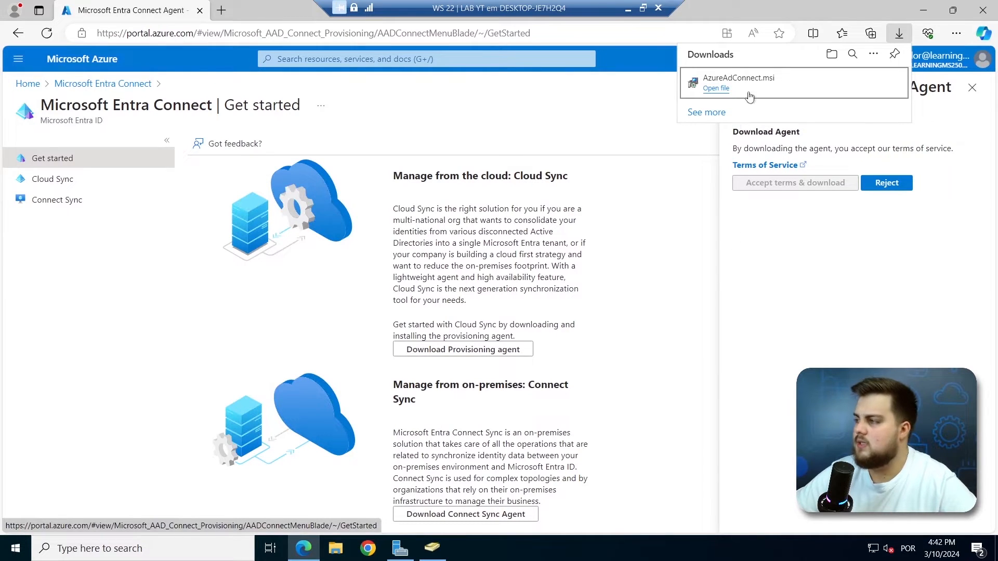
pyautogui.click(473, 350)
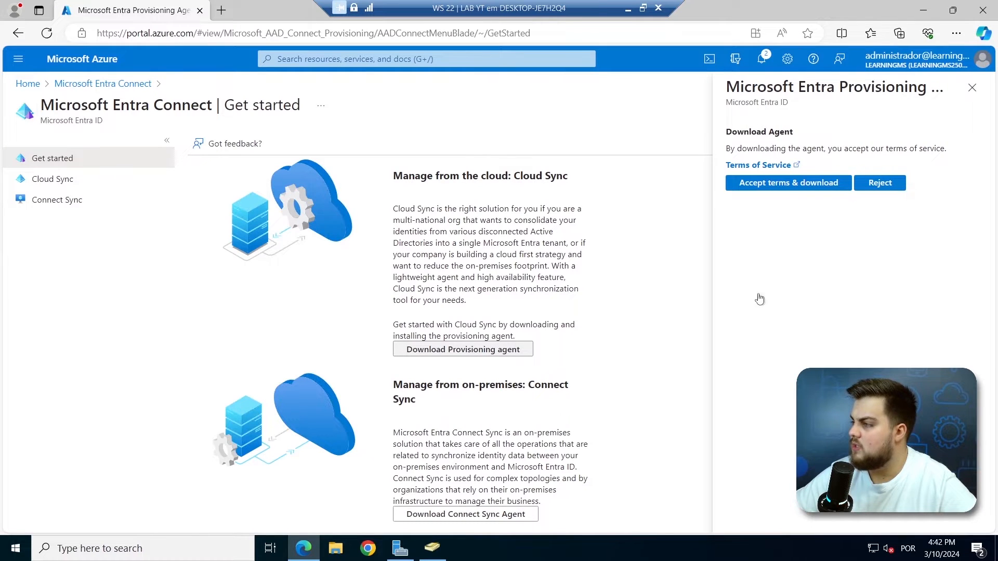
# Download AADConnectProvisioningAgentSetup.exe, cancelling the duplicate download, and run the installer.
pyautogui.click(801, 188)
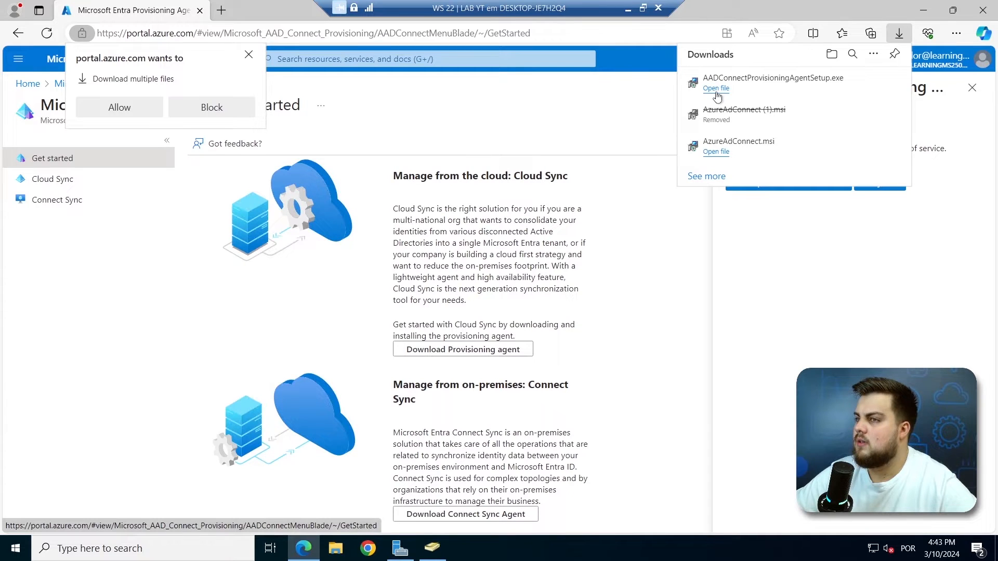
pyautogui.click(119, 108)
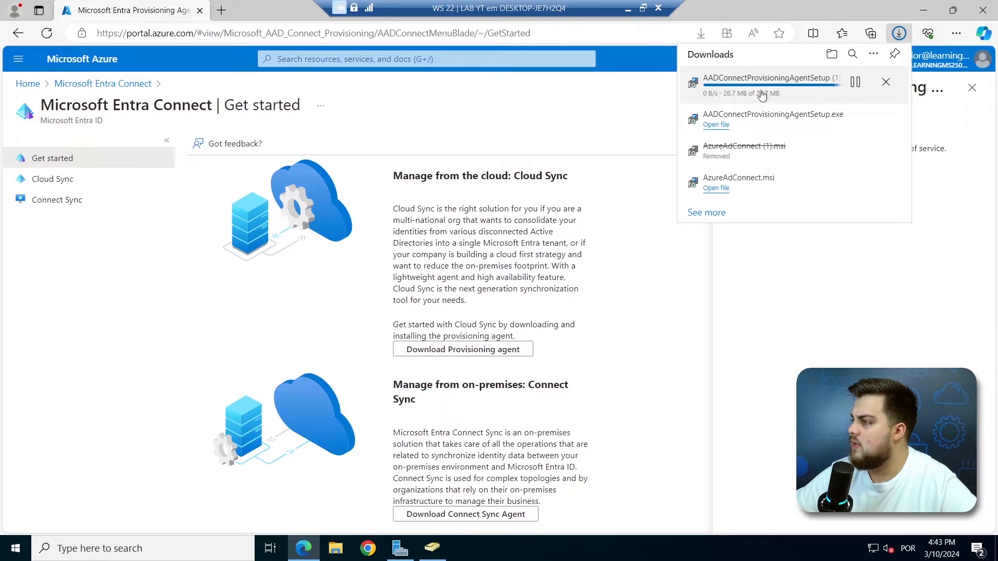
pyautogui.click(896, 83)
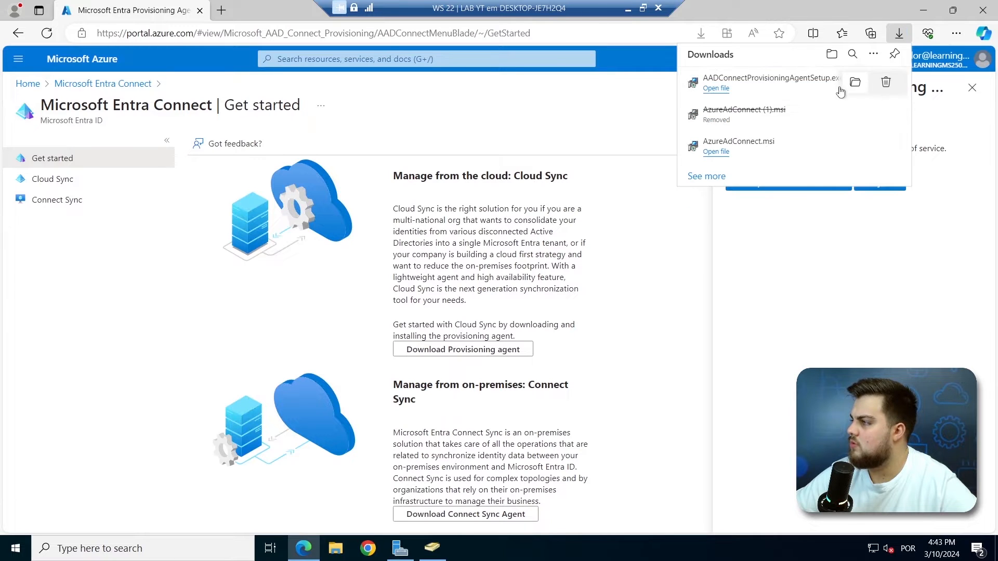
pyautogui.click(721, 92)
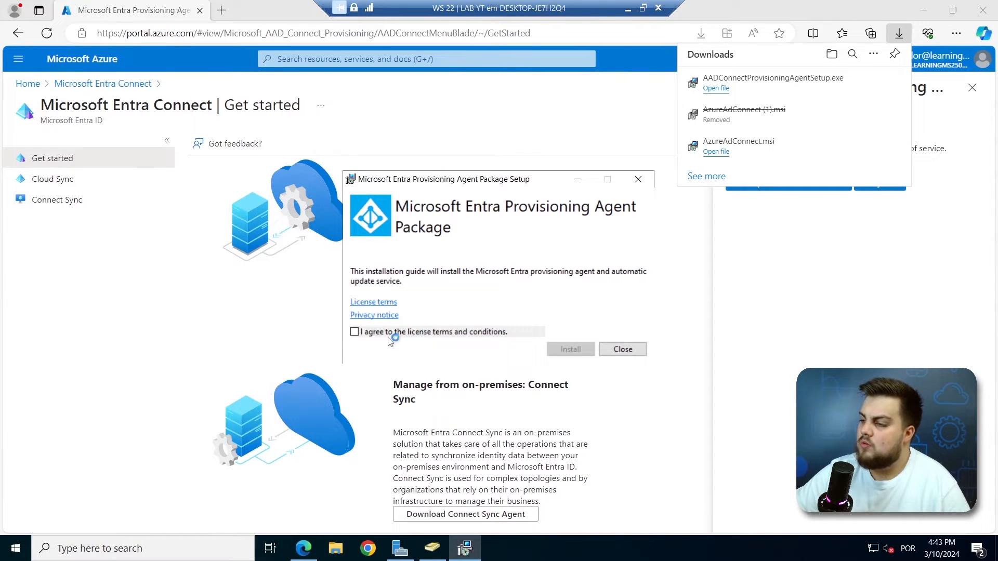
# Agree to the license terms and install the Microsoft Entra Provisioning Agent Package.
pyautogui.click(354, 332)
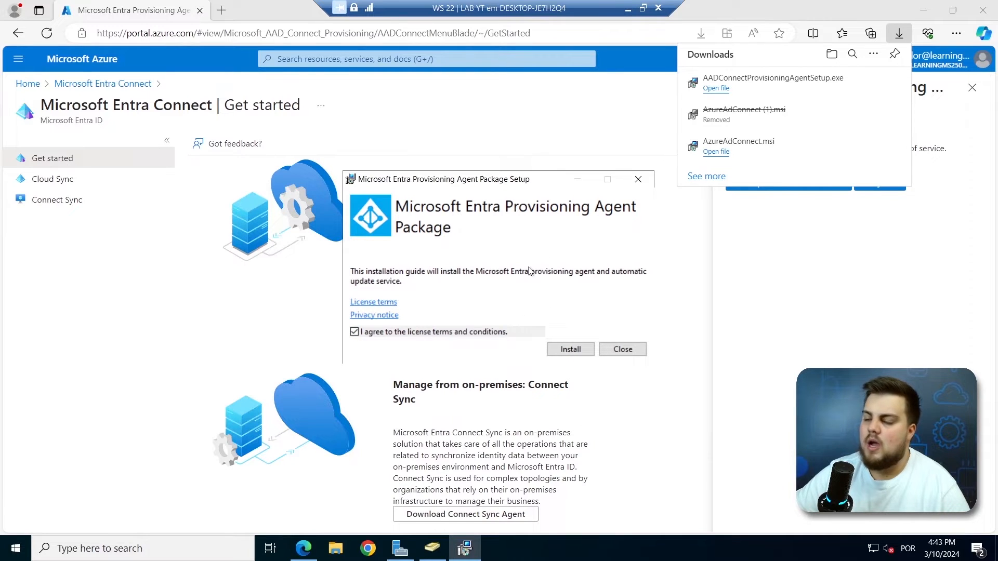
pyautogui.click(571, 349)
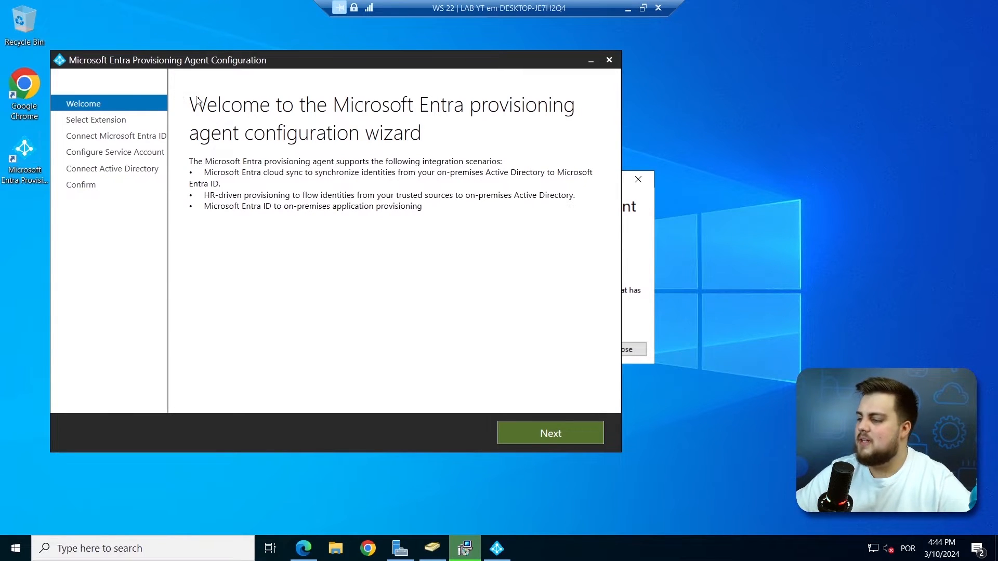
# Choose the HR-driven provisioning / Microsoft Entra Cloud Sync extension and attempt Entra ID authentication.
pyautogui.click(553, 435)
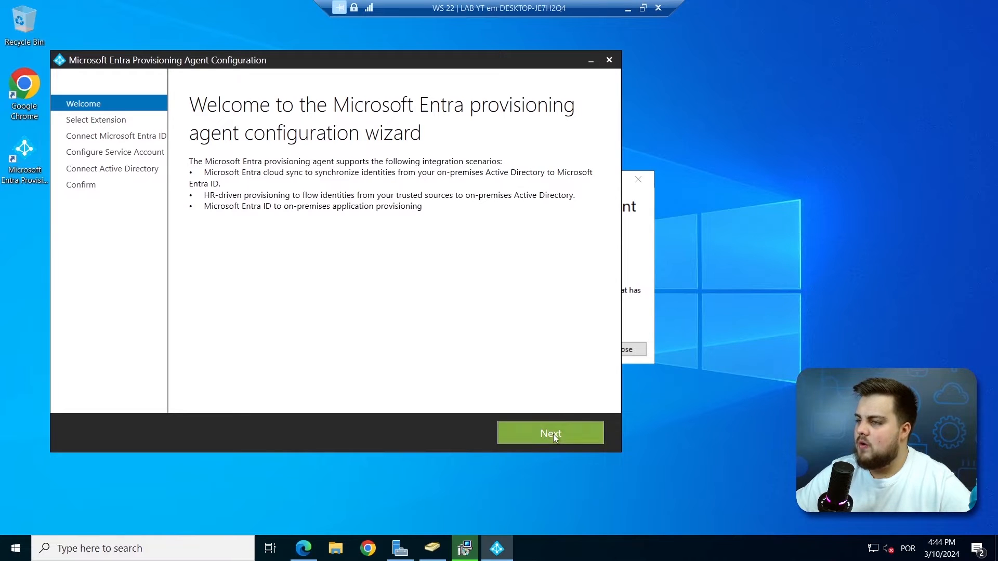
pyautogui.click(553, 434)
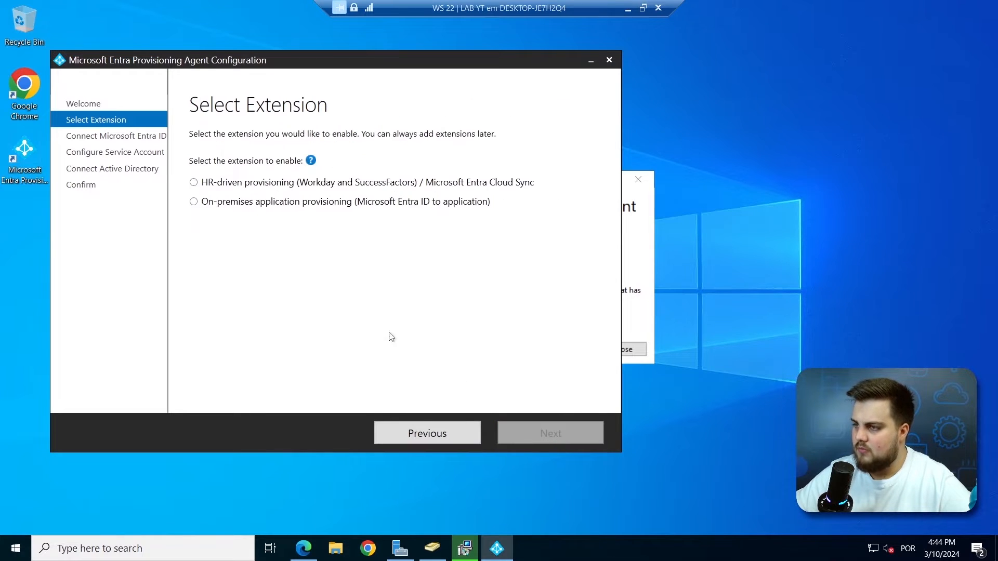
pyautogui.click(508, 189)
pyautogui.click(540, 435)
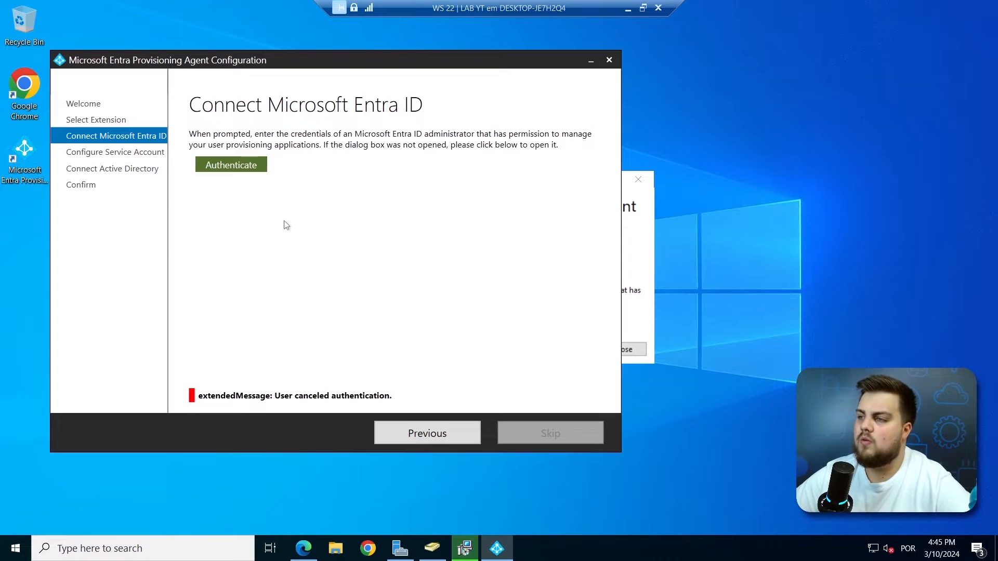
pyautogui.click(249, 164)
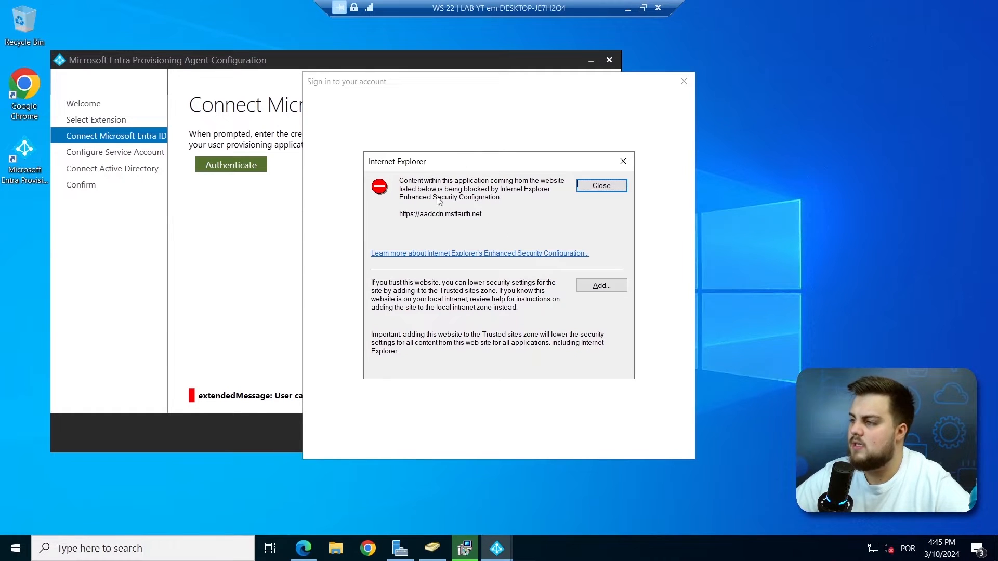
pyautogui.click(401, 549)
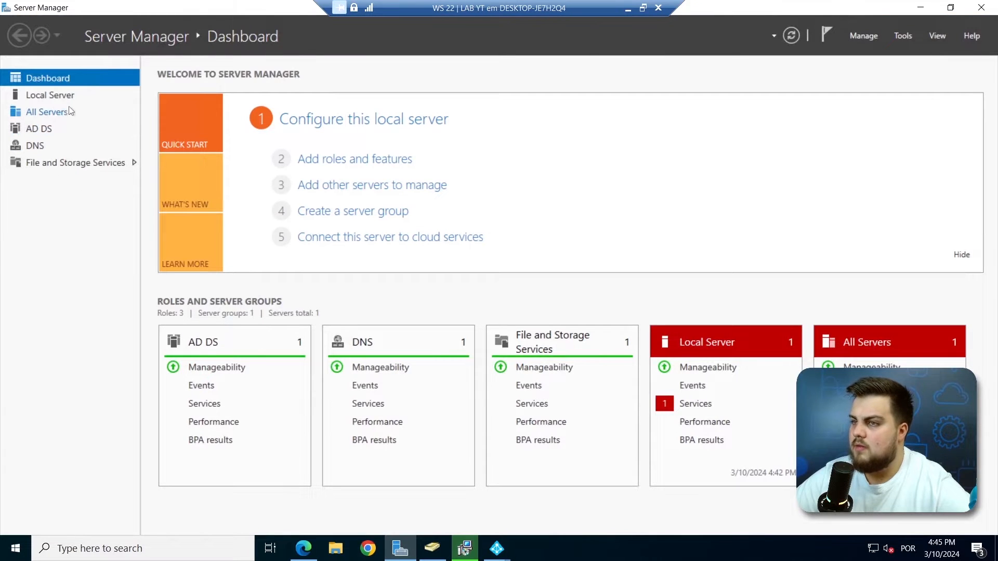
# Turn IE Enhanced Security Configuration off for Administrators and Users in Local Server.
pyautogui.click(64, 100)
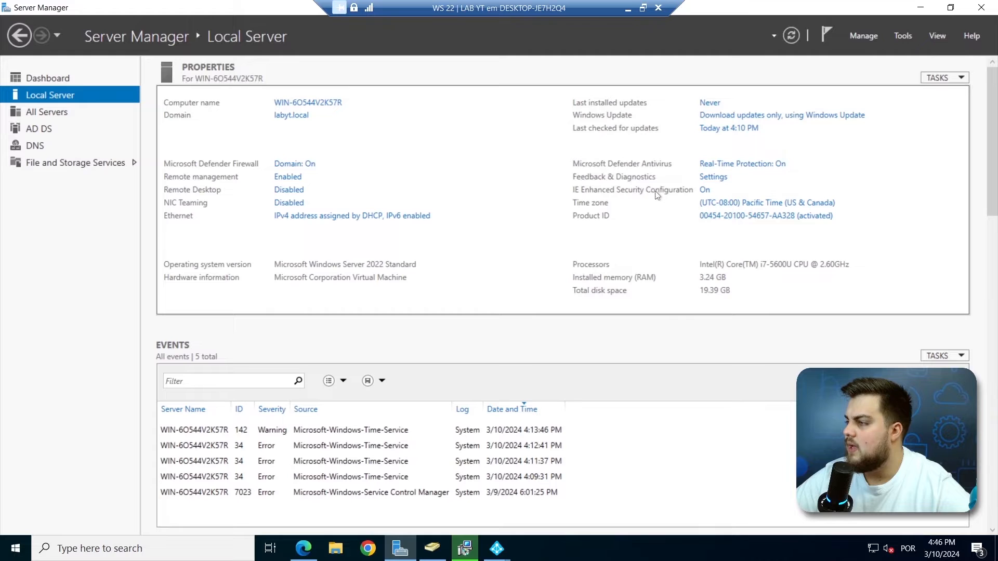
pyautogui.click(705, 190)
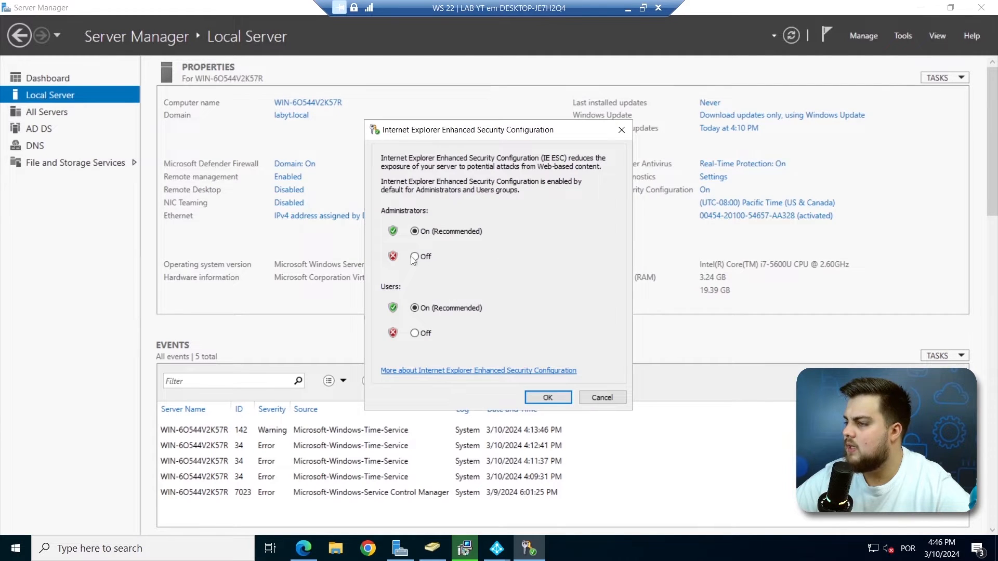
pyautogui.click(415, 333)
pyautogui.click(548, 398)
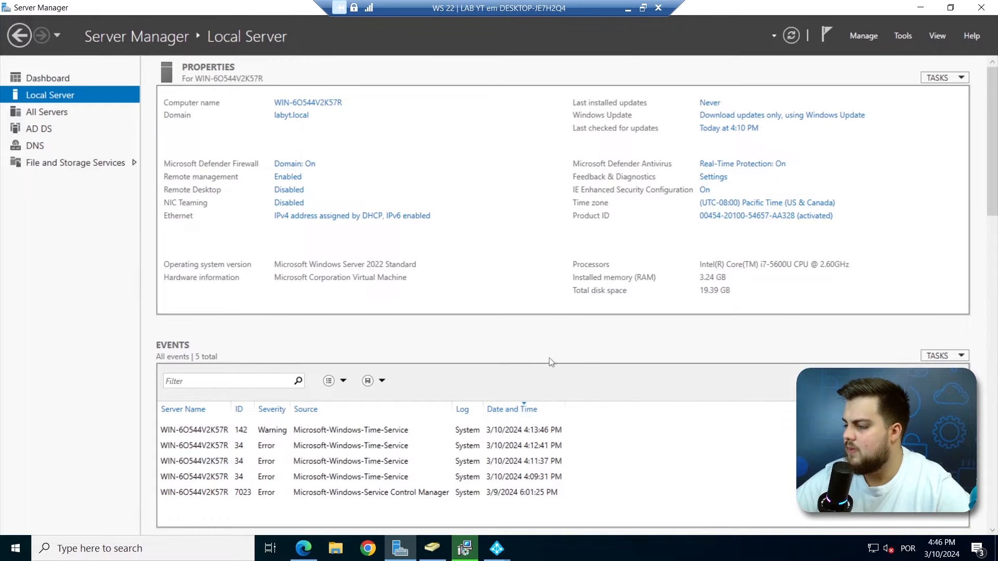
# Dismiss the Internet Explorer blocking messages and close the blocked sign-in window.
pyautogui.click(496, 548)
pyautogui.moveTo(567, 474)
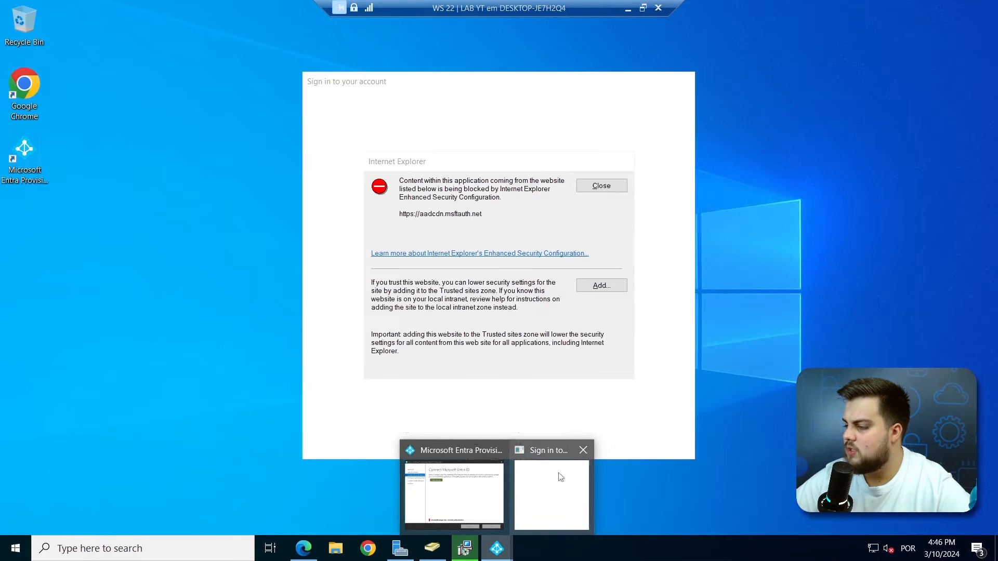
pyautogui.click(581, 459)
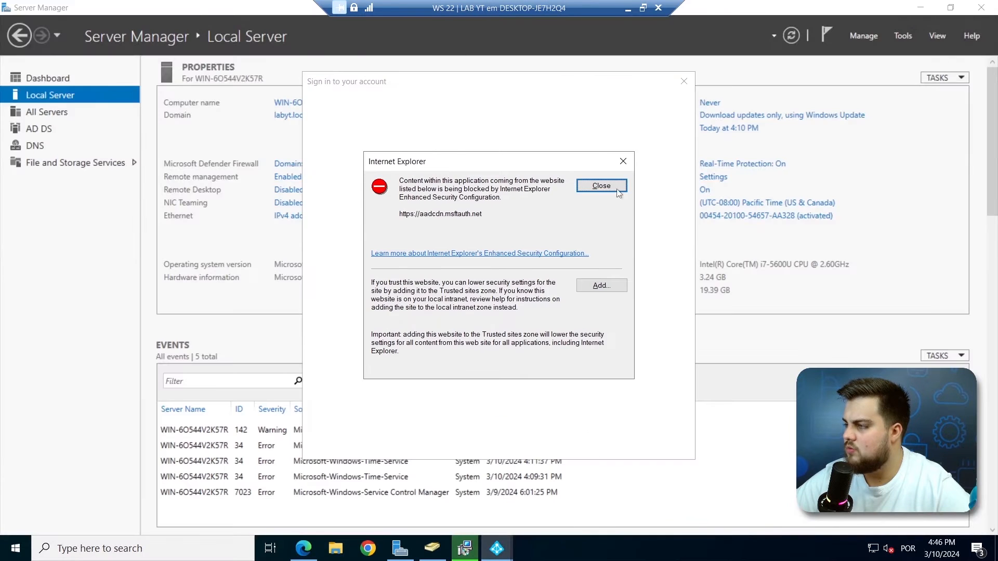
pyautogui.click(623, 161)
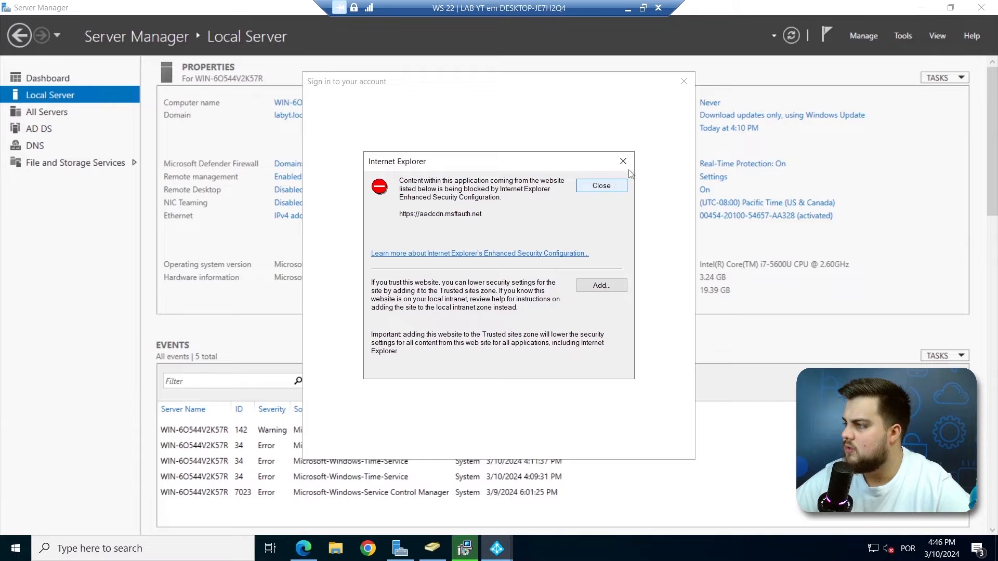
pyautogui.click(624, 162)
pyautogui.click(683, 80)
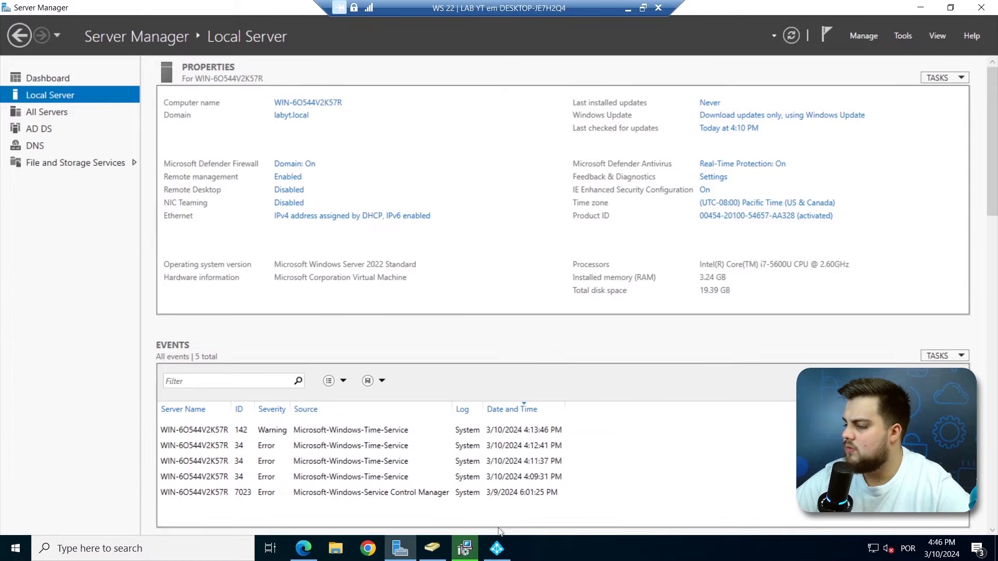
# Close the configuration wizard and installer Success message, then select the agent wizard shortcut.
pyautogui.click(497, 548)
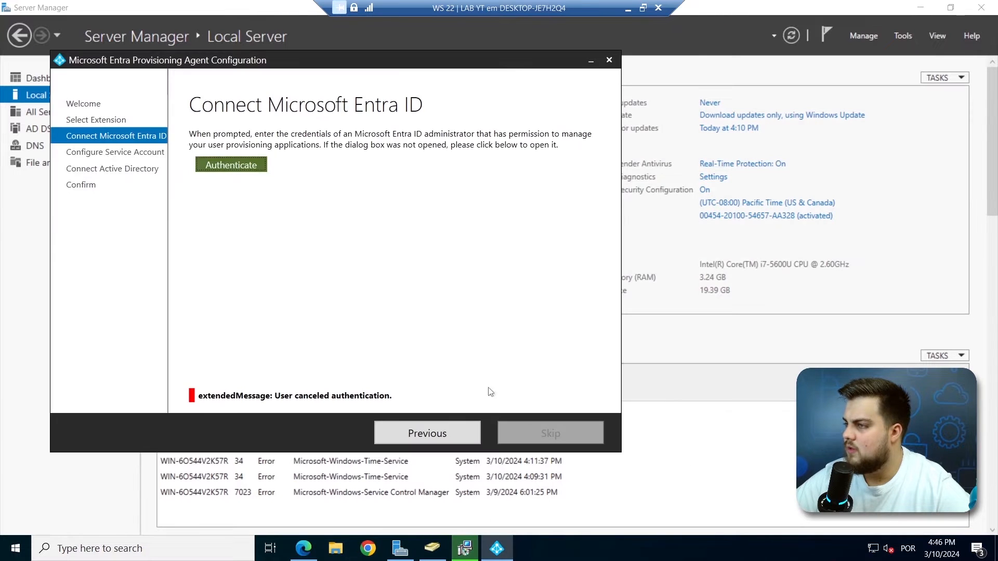
pyautogui.click(610, 60)
pyautogui.click(543, 322)
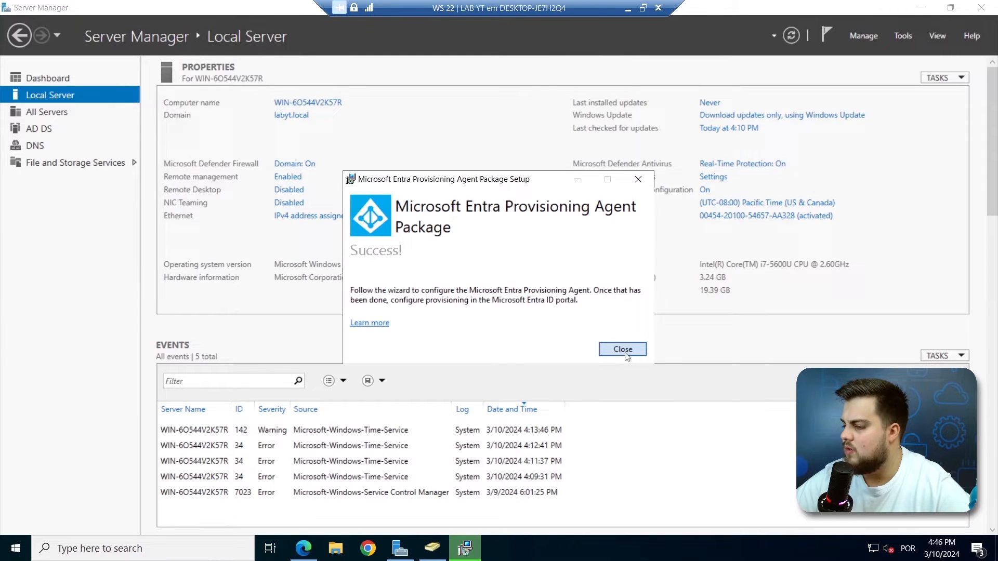
pyautogui.click(624, 349)
pyautogui.click(921, 7)
pyautogui.click(40, 151)
# Relaunch the agent wizard, choose the Cloud Sync extension, and enter the admin sign-in name.
pyautogui.doubleClick(38, 148)
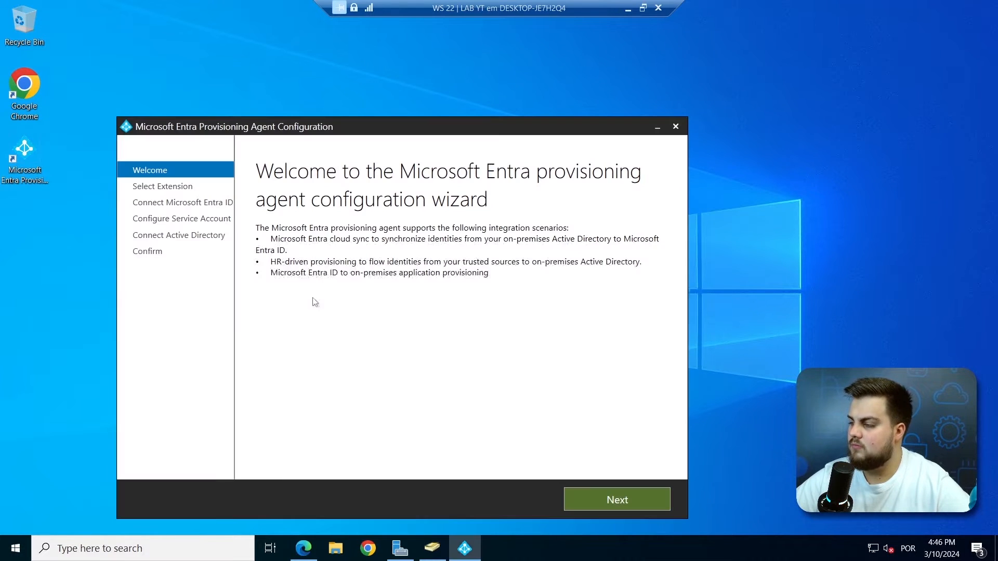
pyautogui.click(612, 506)
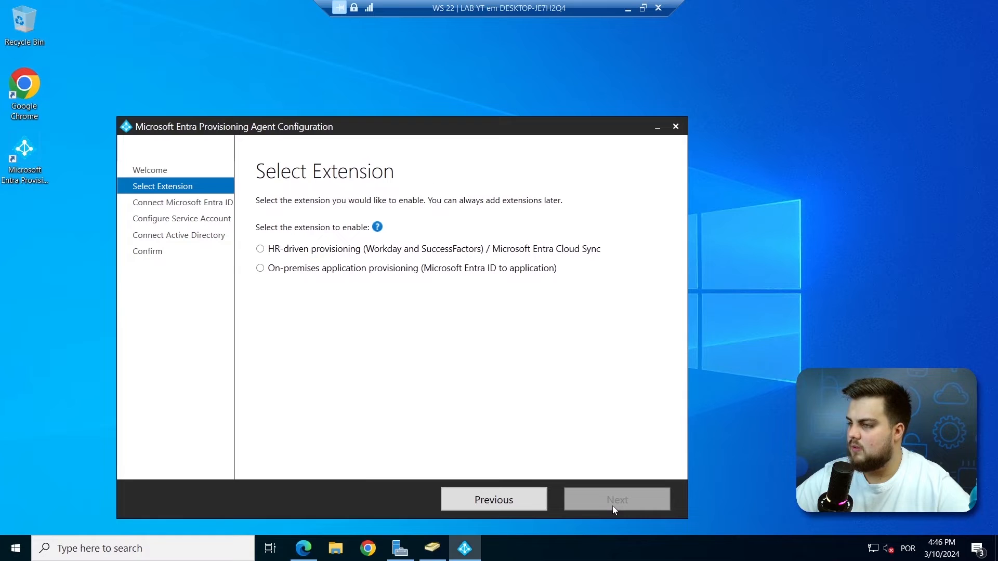
pyautogui.click(311, 250)
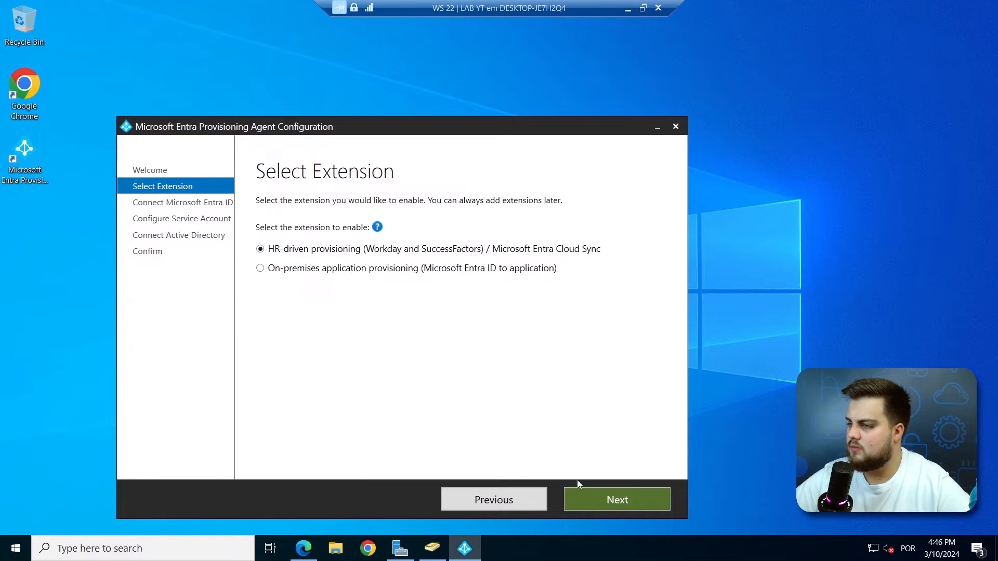
pyautogui.click(607, 502)
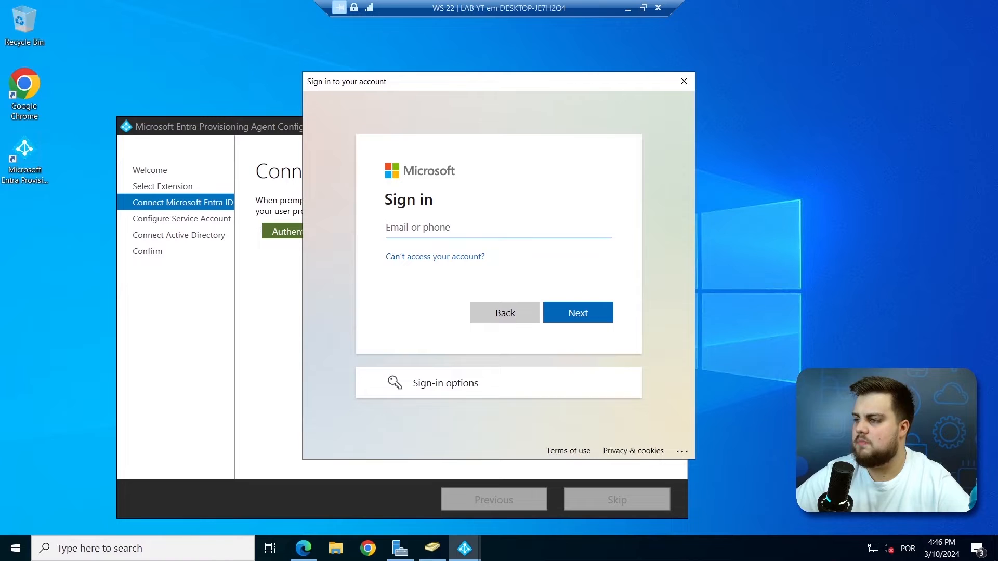
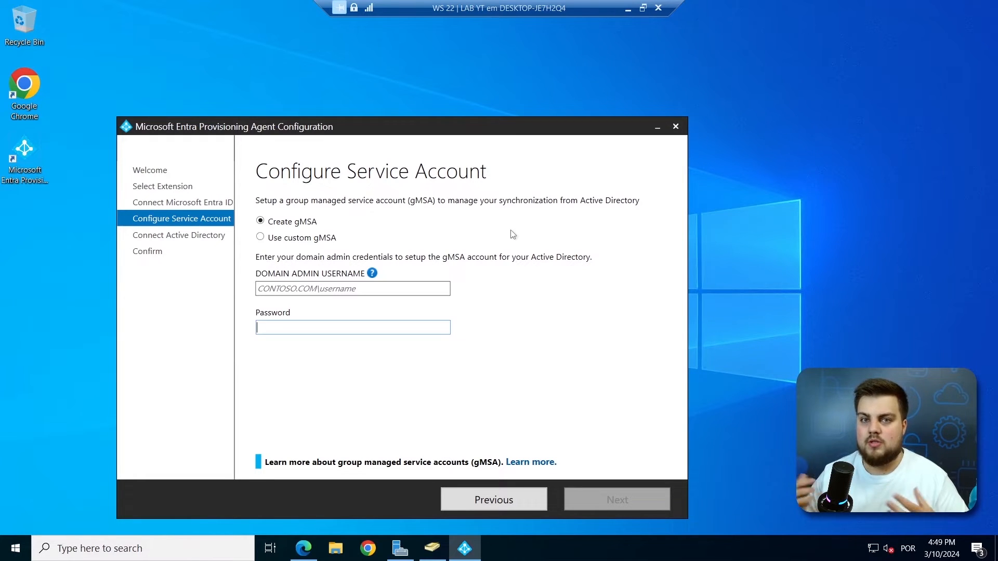
# Enter the labyt.local domain administrator username and password, then continue to Confirm.
pyautogui.click(343, 291)
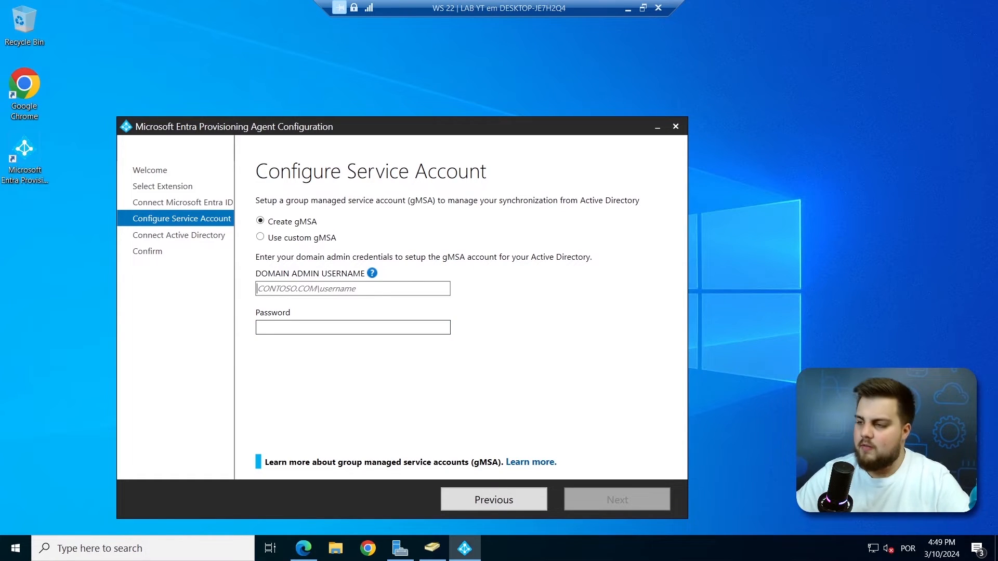
pyautogui.write('la')
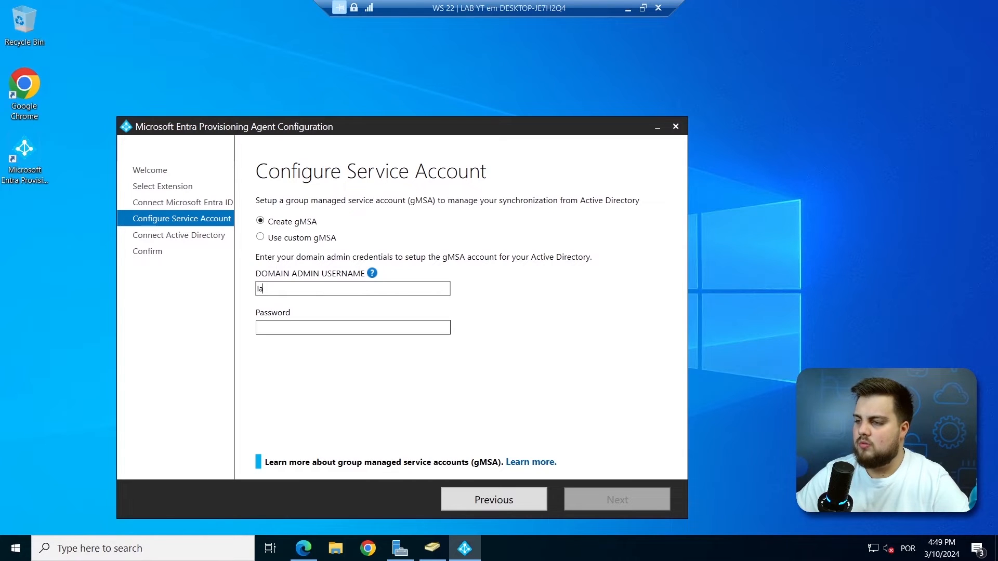
pyautogui.write('byt.')
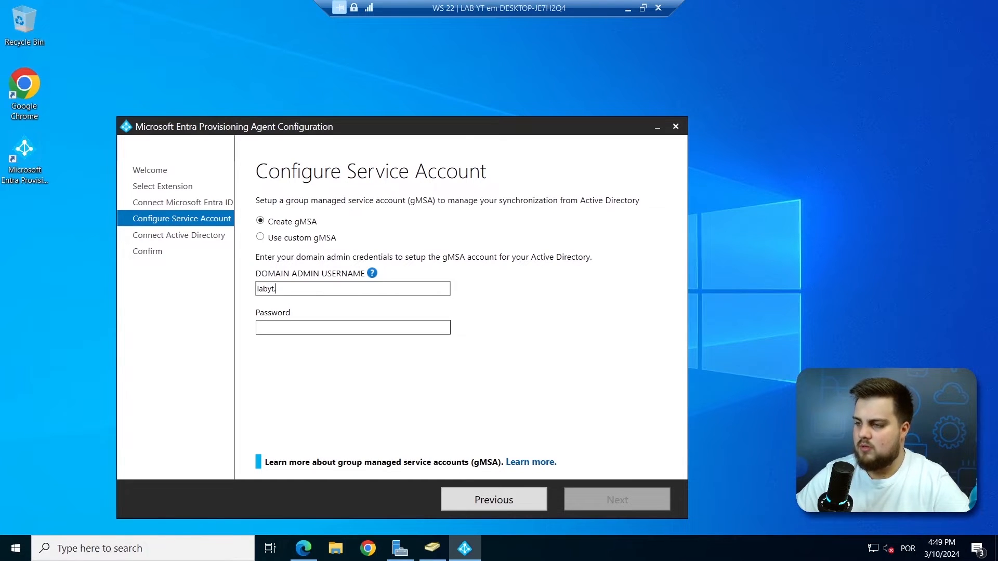
pyautogui.write('local\\administrator')
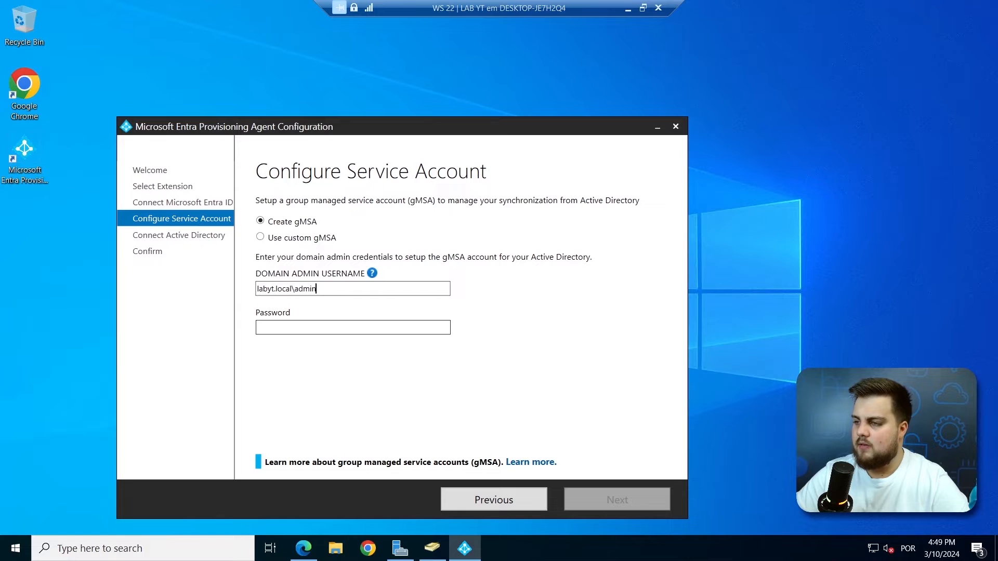
pyautogui.press('Tab')
pyautogui.write('●●●●●●●●●●●')
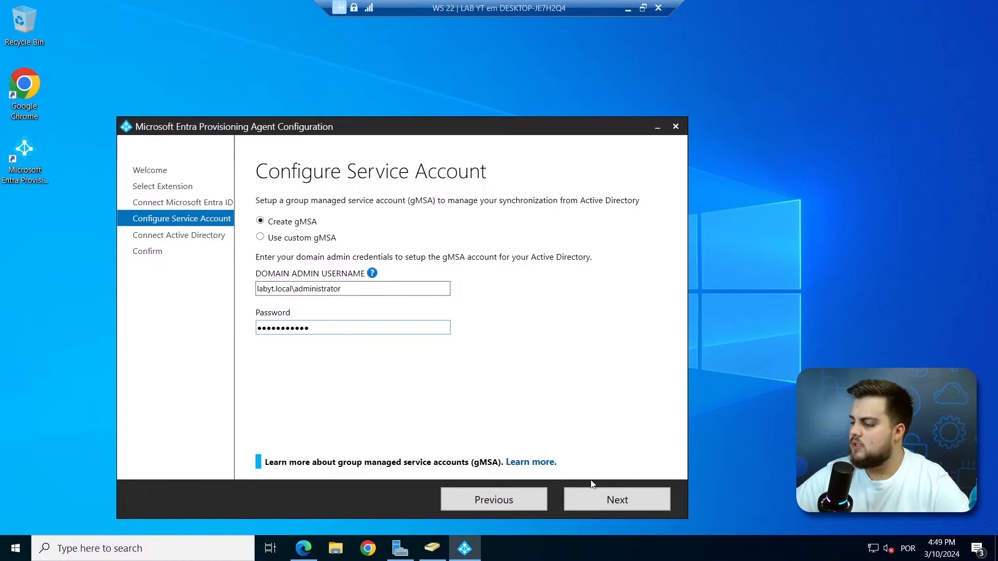
pyautogui.click(613, 497)
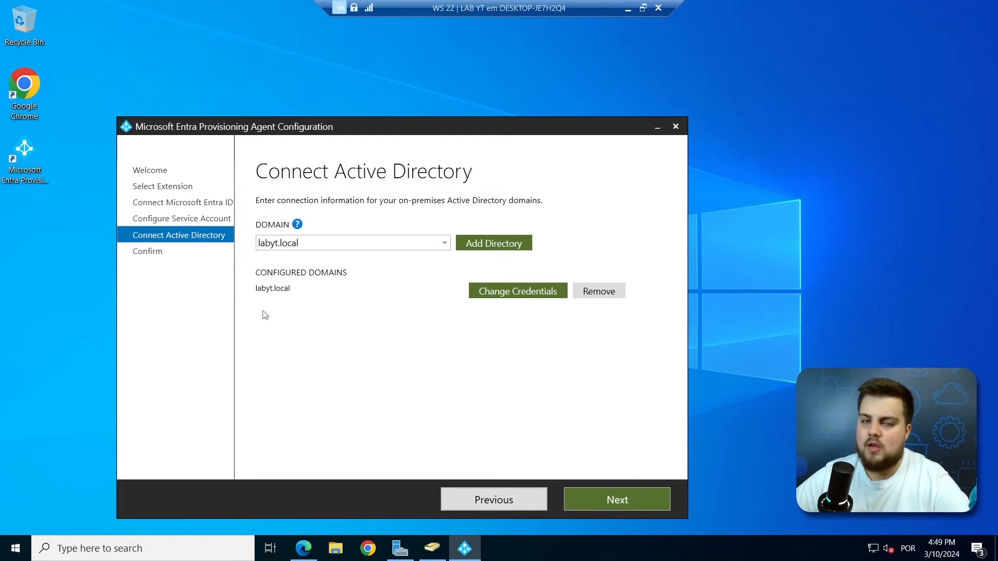
pyautogui.click(610, 492)
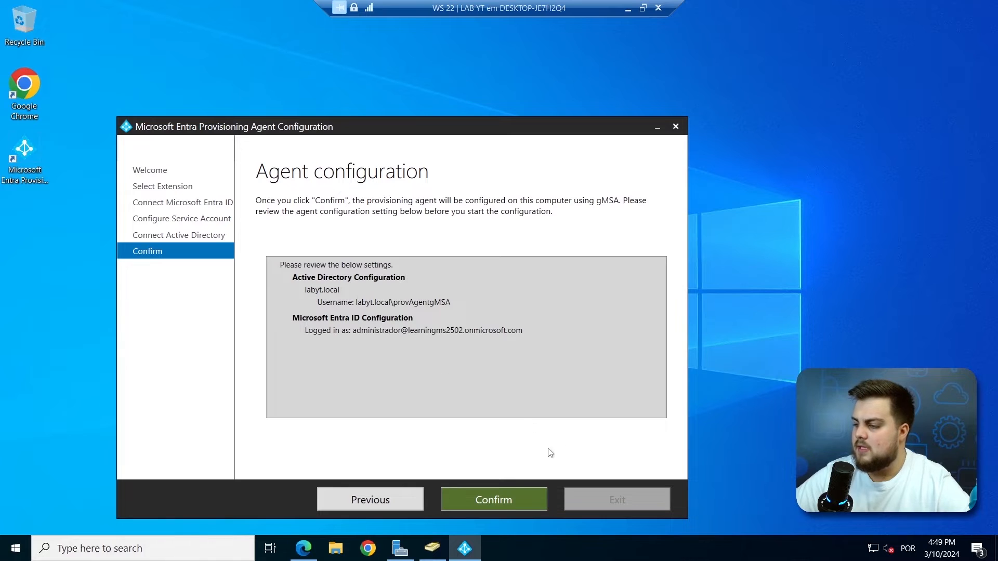
# Confirm the reviewed settings so the agent installs and configures.
pyautogui.click(487, 500)
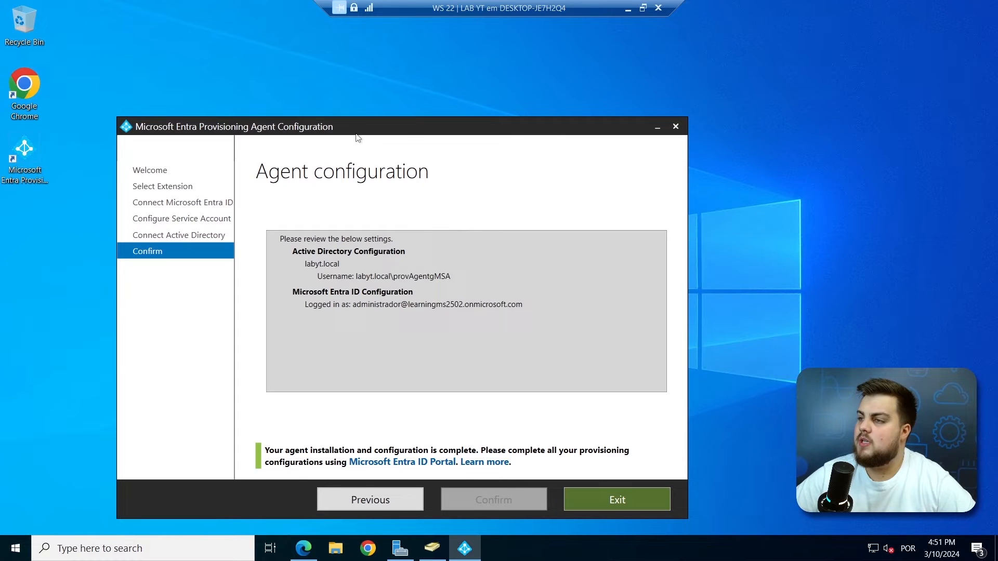
pyautogui.moveTo(366, 123); pyautogui.dragTo(367, 69)
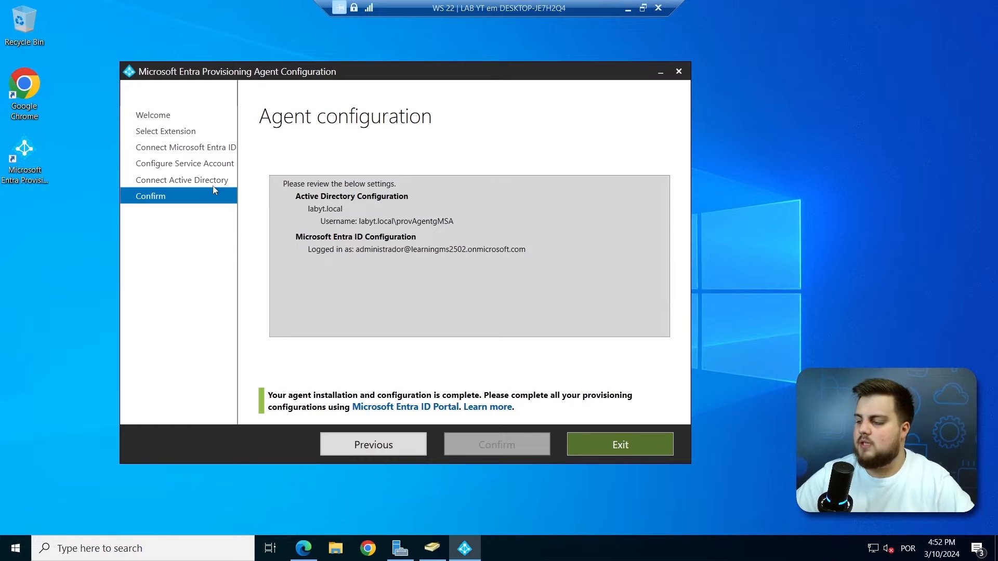
# Exit the wizard, close the download panel, and view the Cloud Sync Agents list.
pyautogui.click(613, 445)
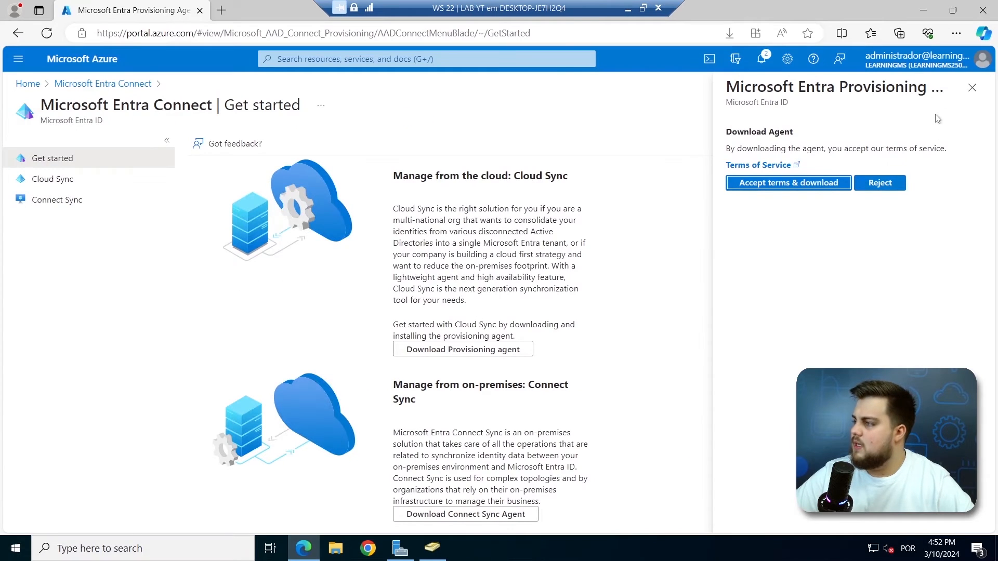
pyautogui.click(972, 87)
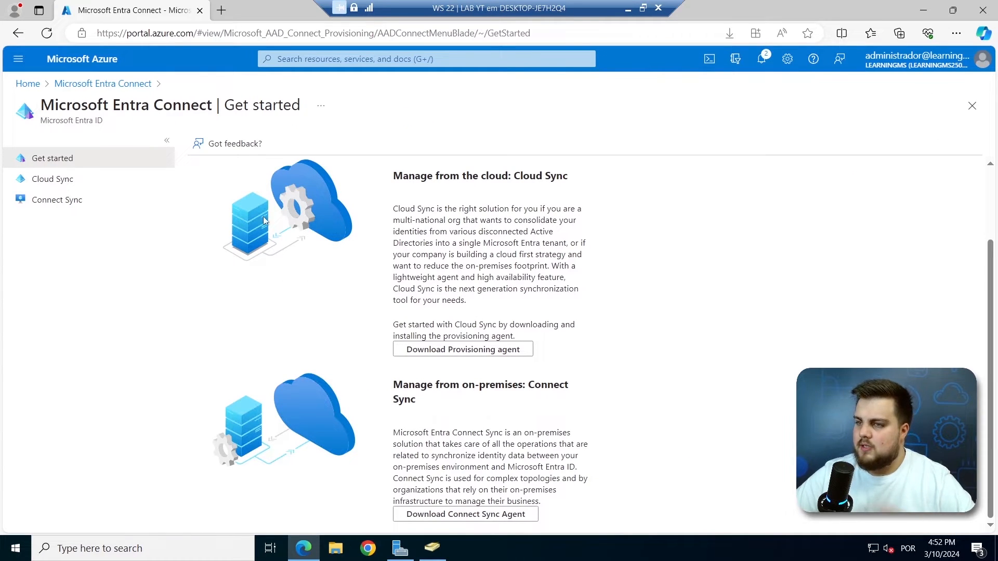
pyautogui.click(82, 186)
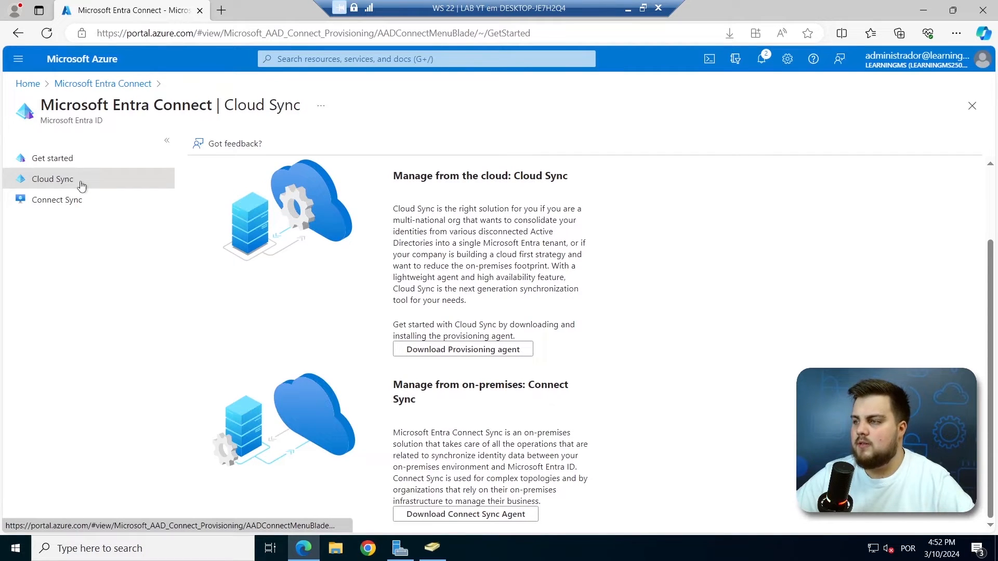
pyautogui.click(52, 181)
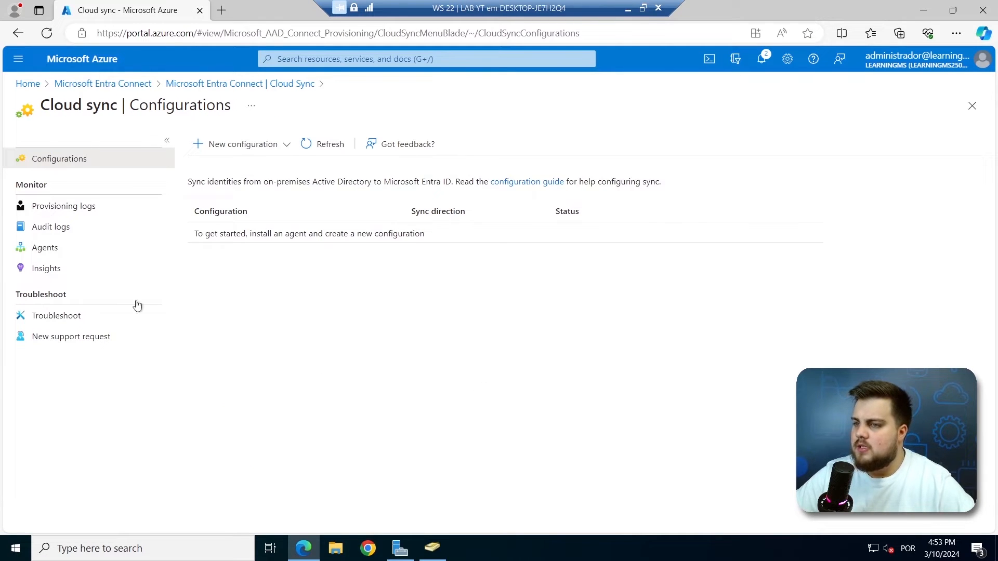
pyautogui.click(52, 254)
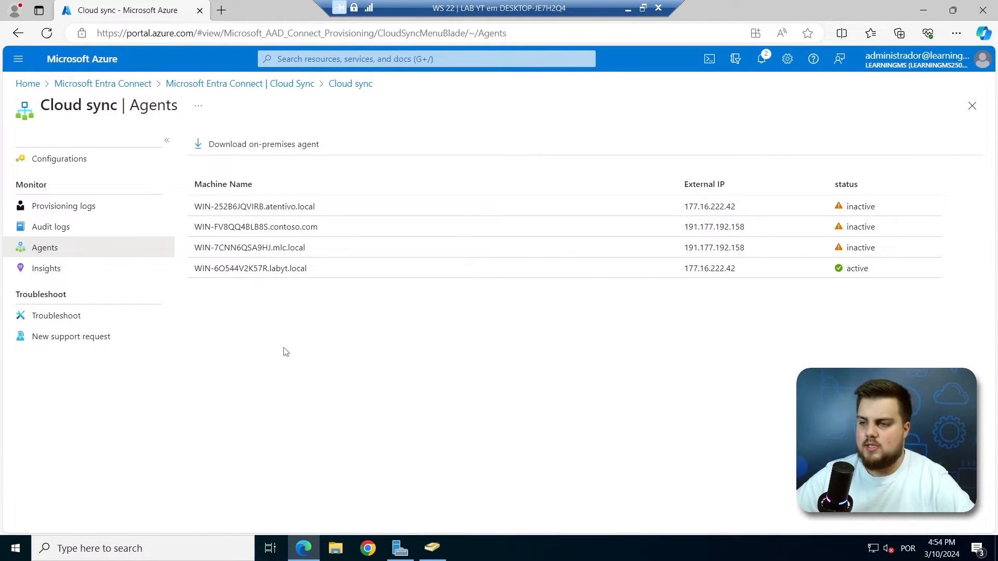
# Start a new AD to Microsoft Entra ID sync from Cloud Sync Configurations.
pyautogui.click(81, 168)
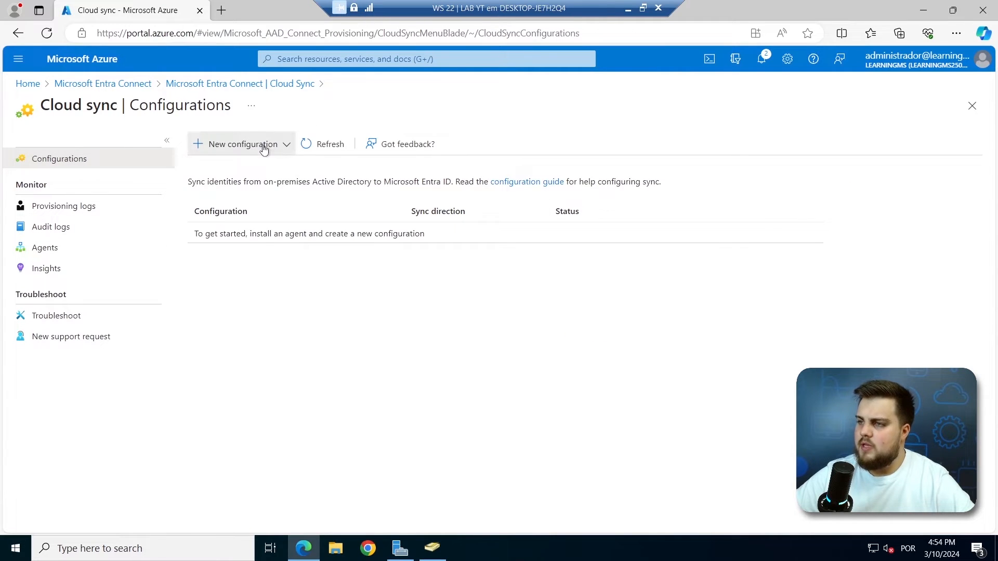
pyautogui.click(264, 149)
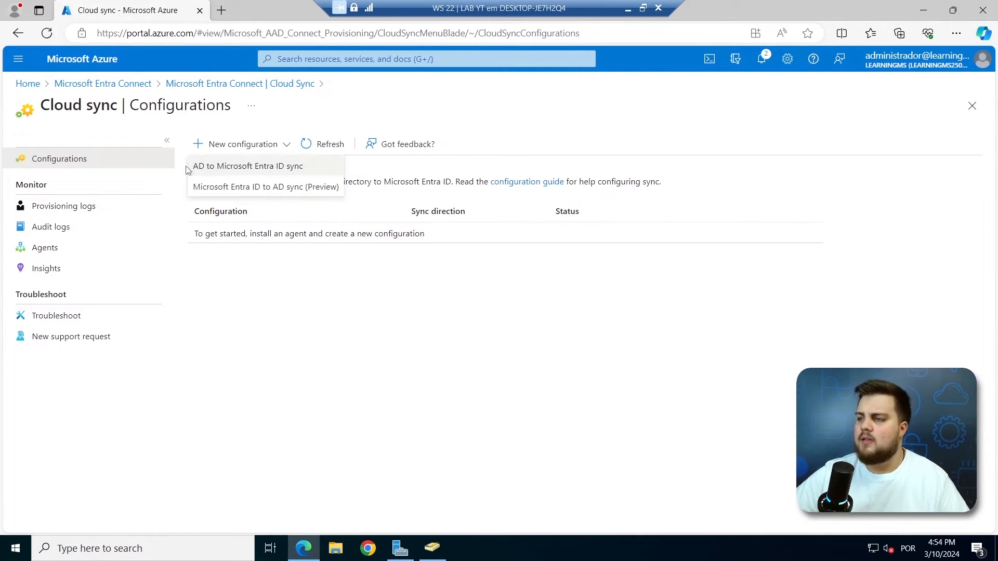
pyautogui.click(229, 167)
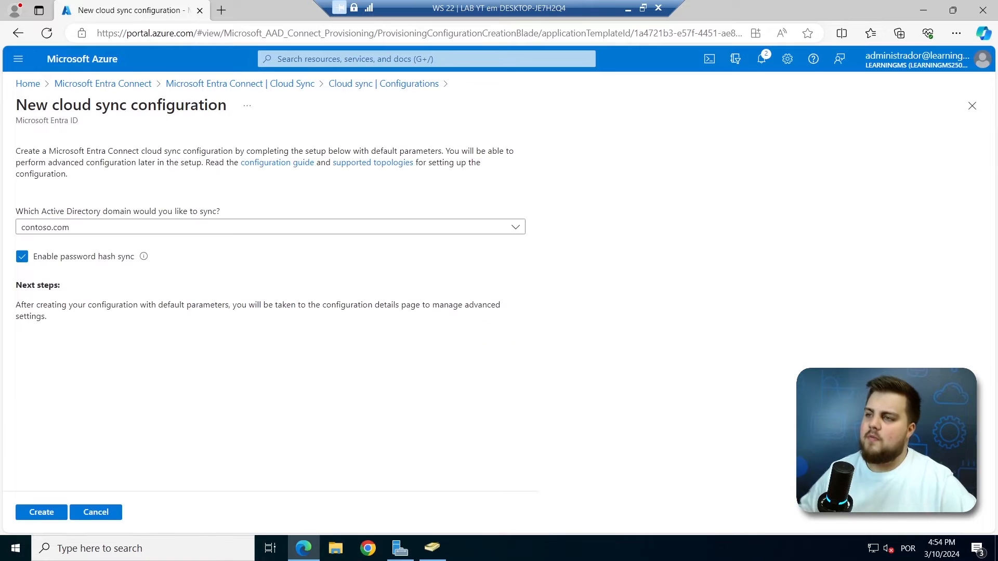
# Select labyt.local as the domain, keep password hash sync, and create the configuration.
pyautogui.click(144, 232)
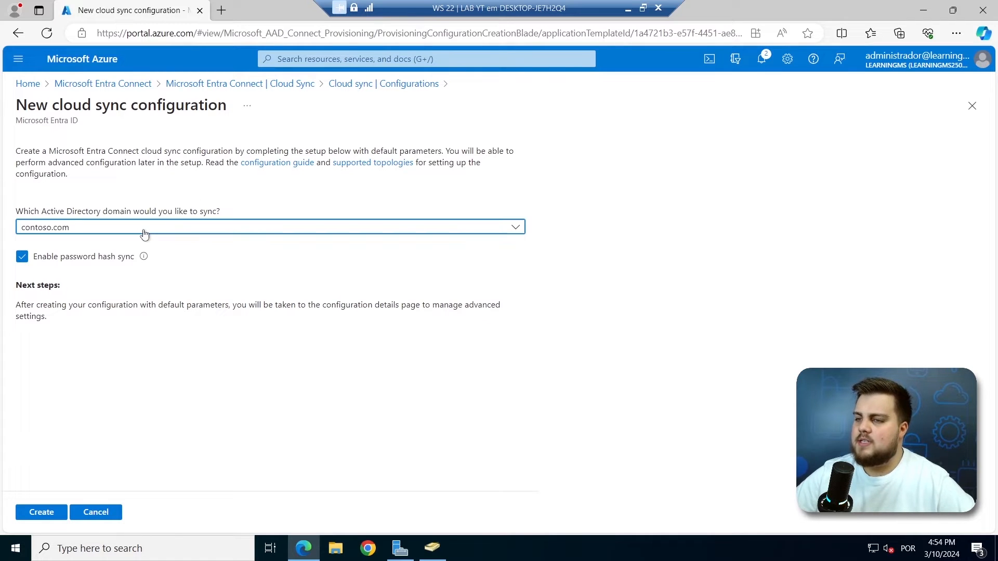
pyautogui.click(114, 227)
pyautogui.click(114, 227)
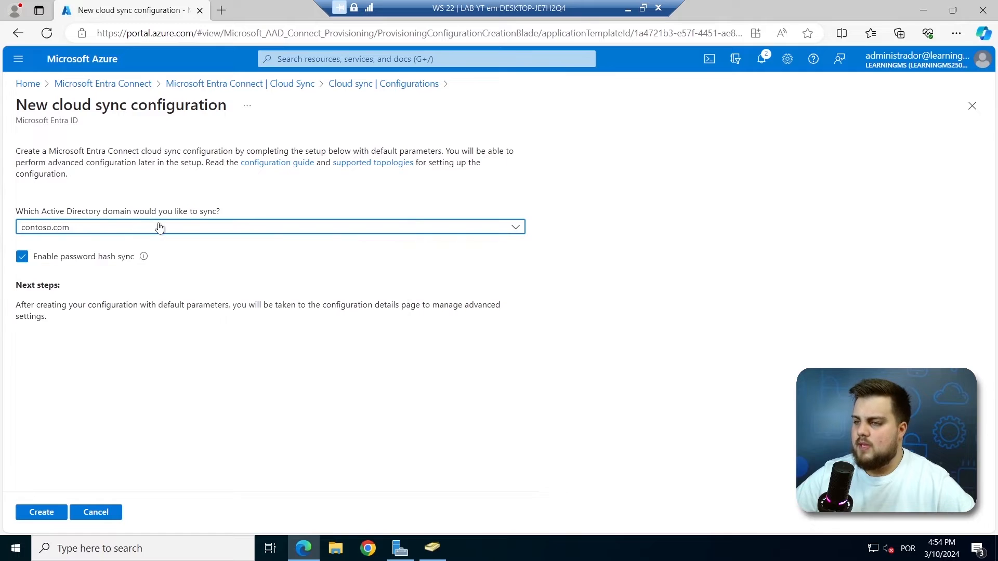
pyautogui.click(112, 231)
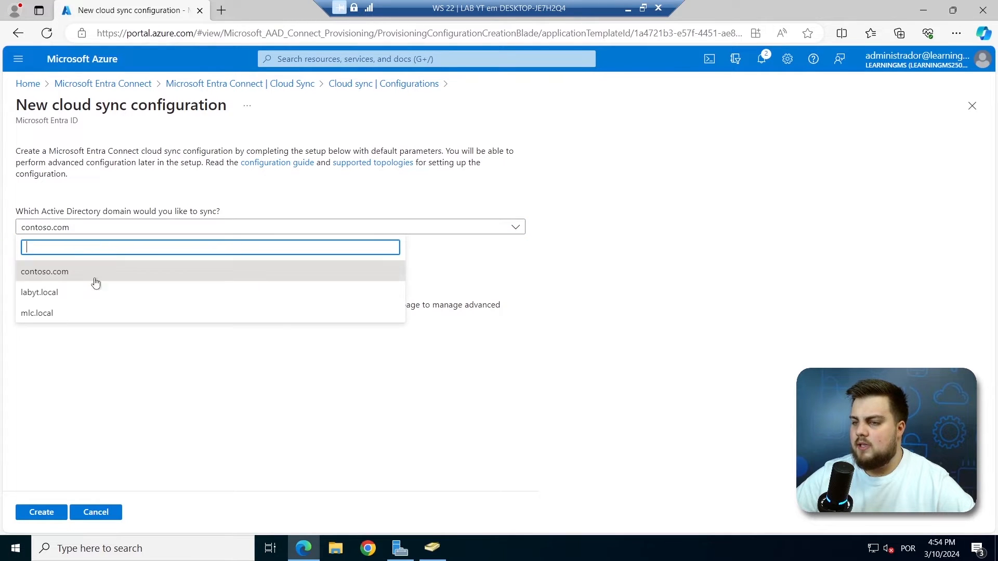
pyautogui.click(58, 294)
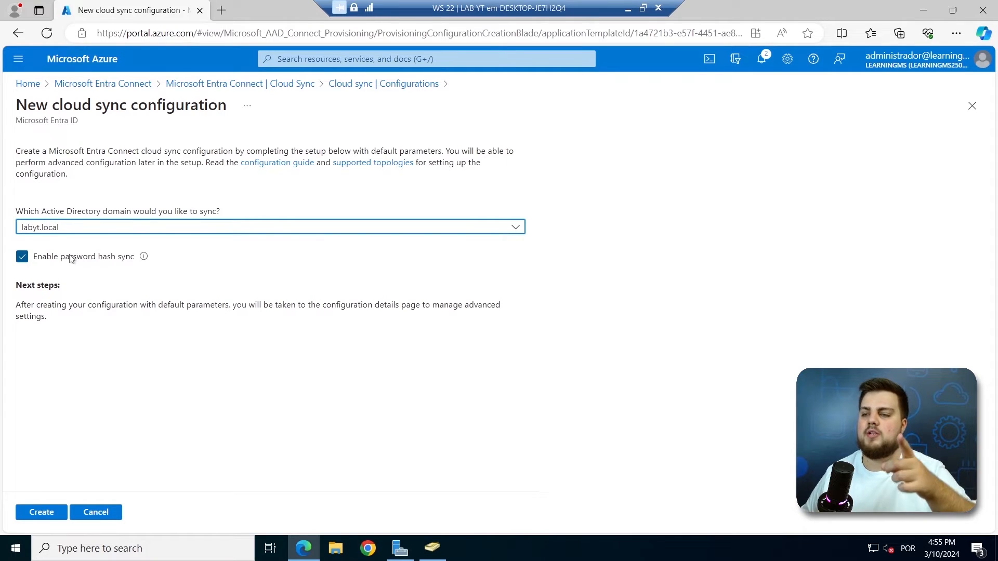
pyautogui.click(42, 512)
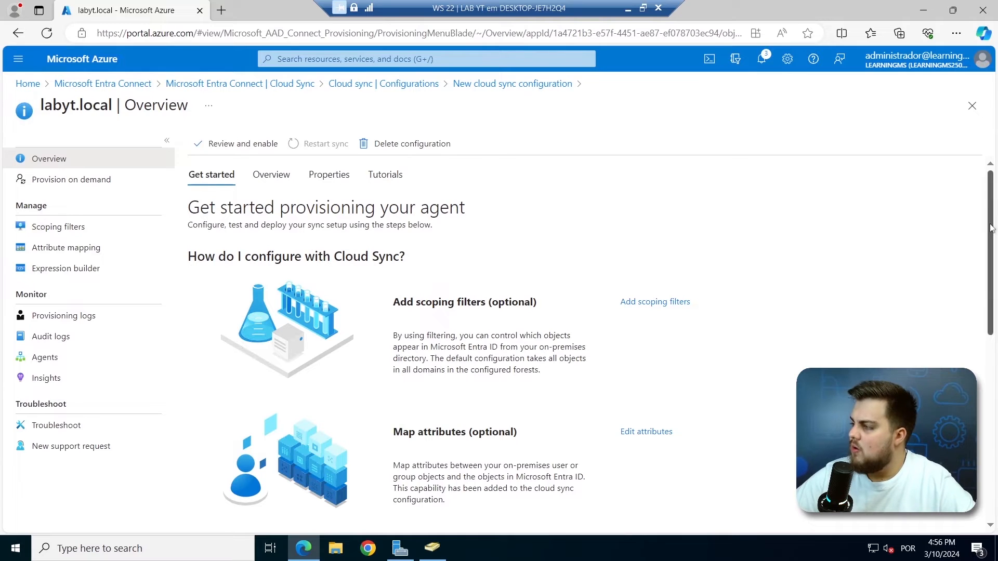
# Open Add scoping filters from the labyt.local configuration's Overview page.
pyautogui.scroll(-2, 991, 231)
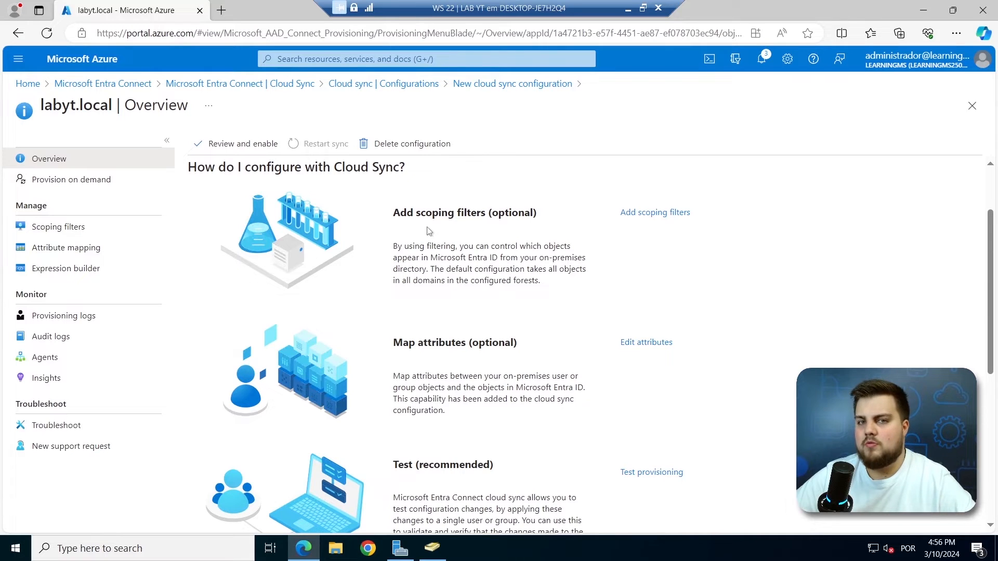
pyautogui.click(663, 218)
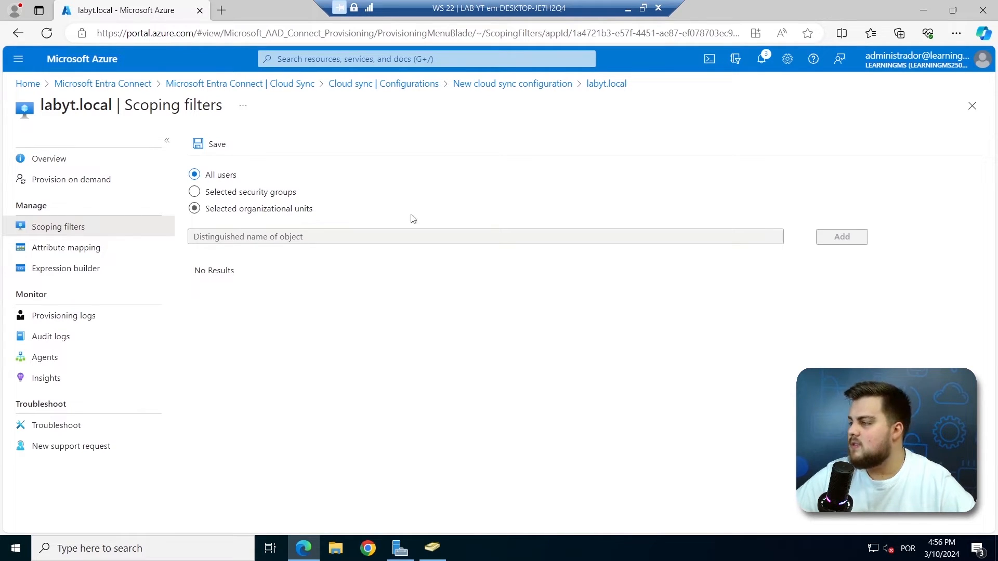
# Switch scoping to Selected organizational units, confirm, then bring up Active Directory Users and Computers.
pyautogui.click(227, 208)
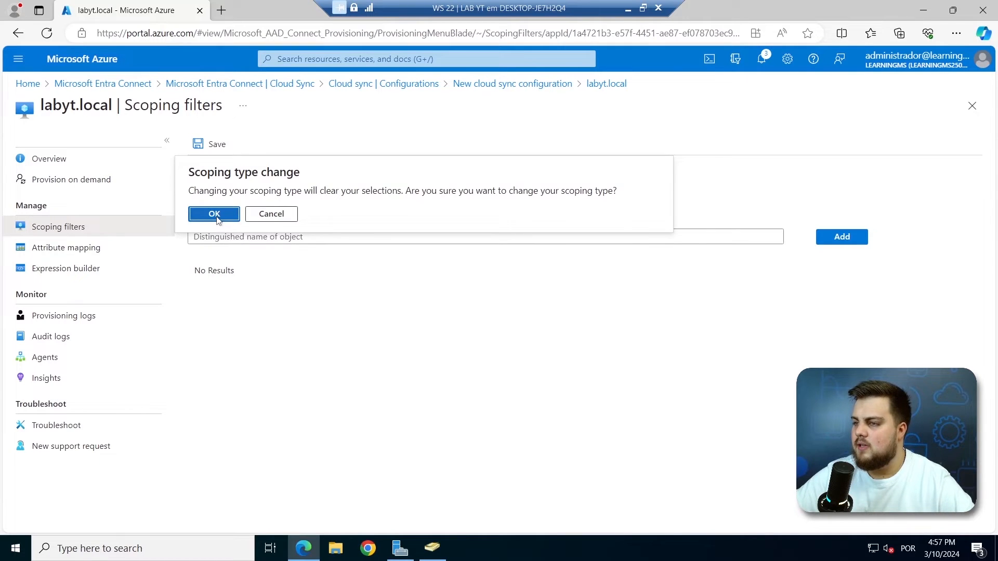
pyautogui.click(214, 214)
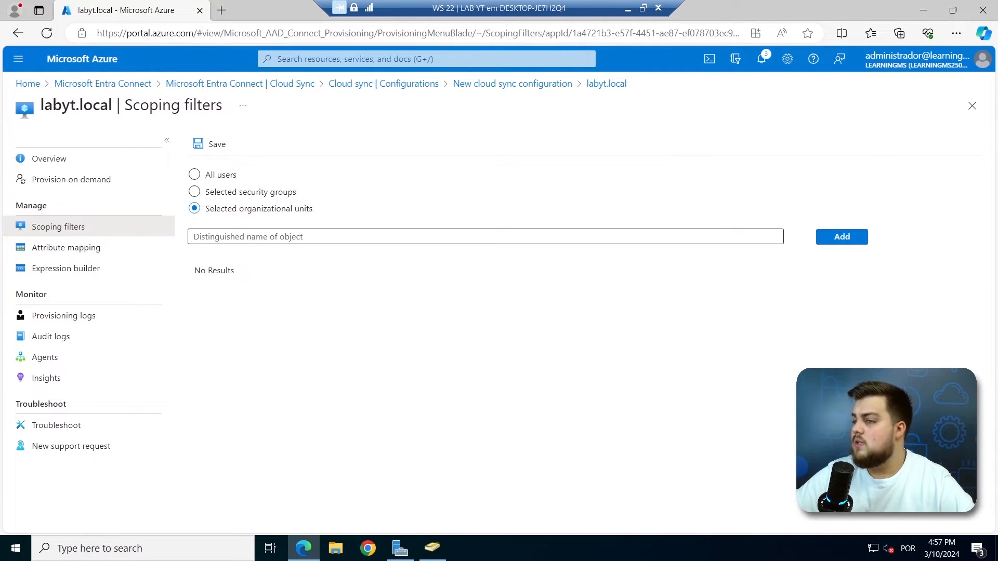
pyautogui.click(439, 554)
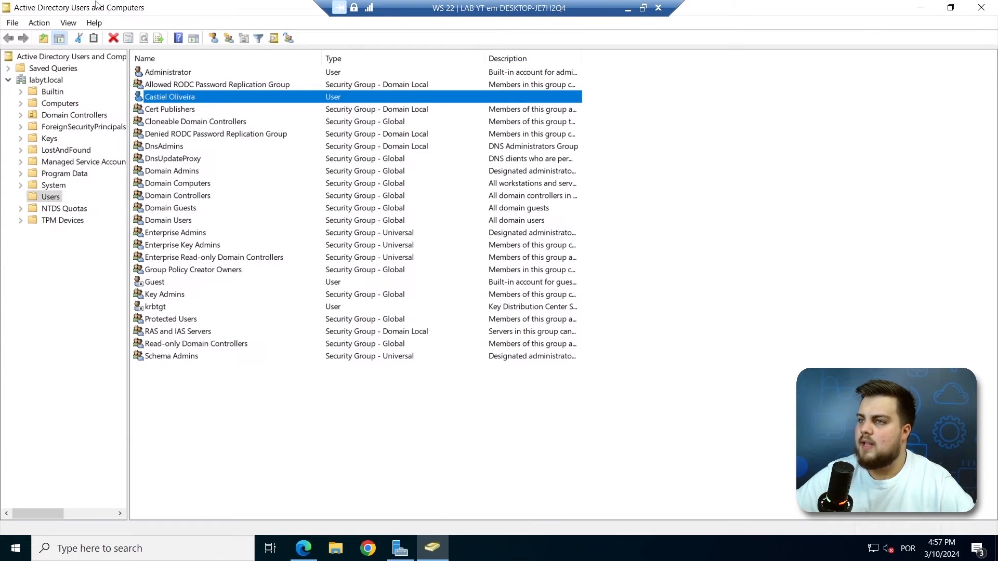
# Enable Advanced Features and copy the Users container's distinguishedName from its Attribute Editor.
pyautogui.click(68, 23)
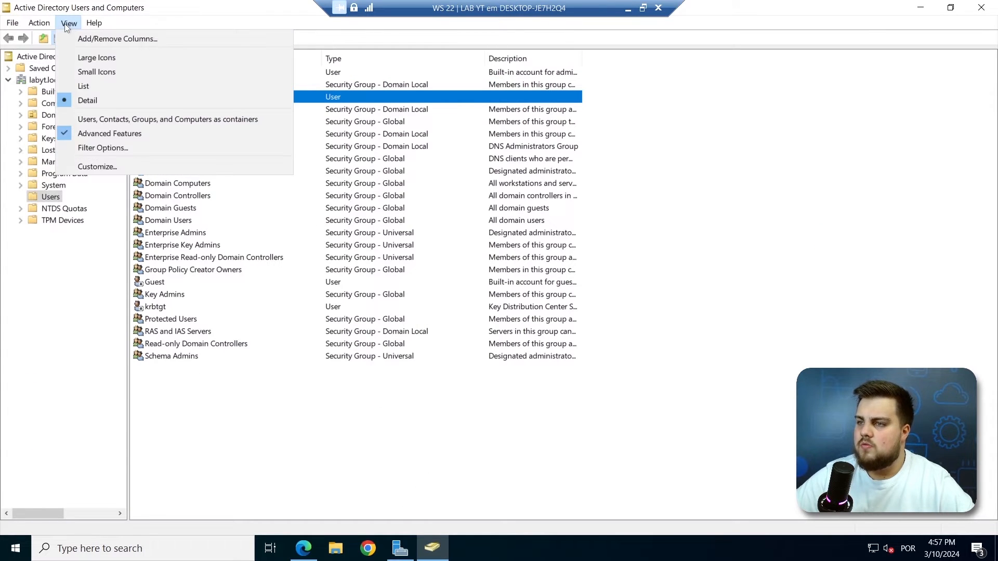
pyautogui.click(126, 136)
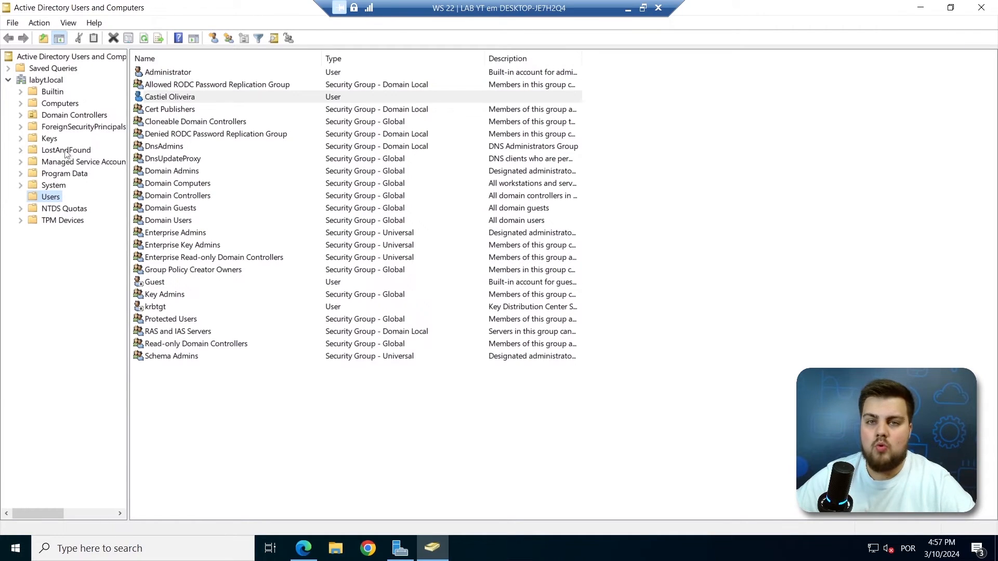
pyautogui.rightClick(44, 198)
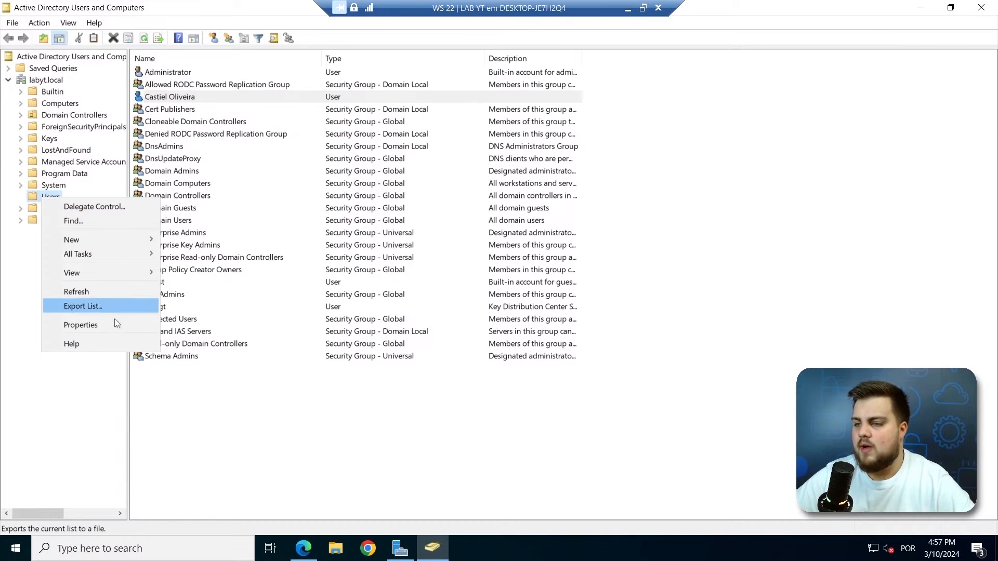
pyautogui.click(96, 325)
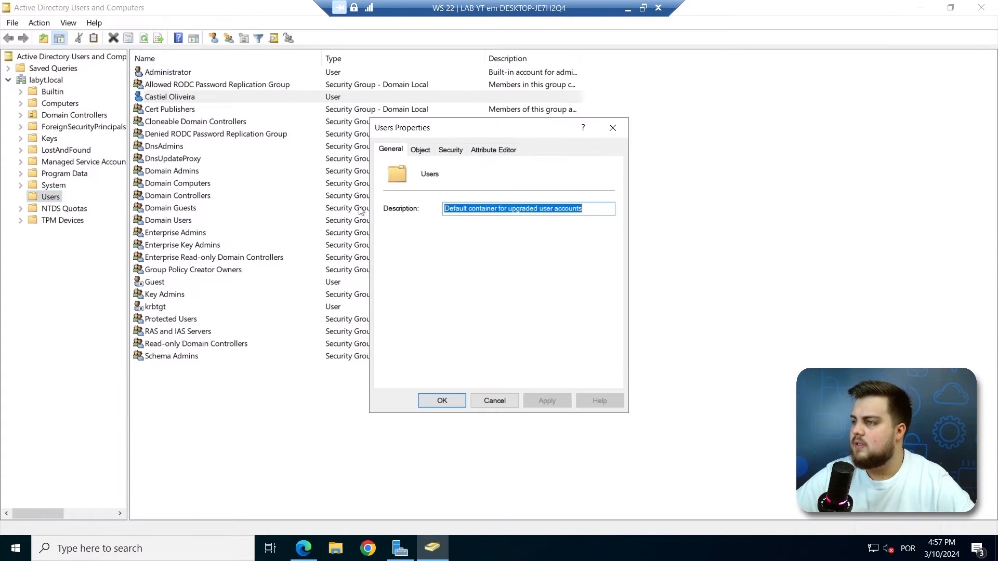
pyautogui.click(492, 150)
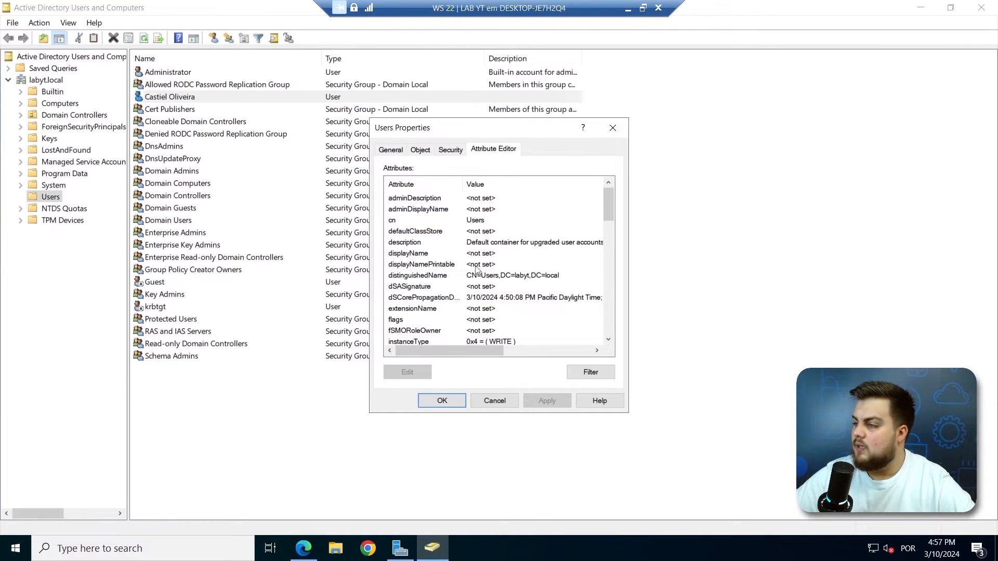
pyautogui.scroll(-1, 474, 271)
pyautogui.doubleClick(429, 243)
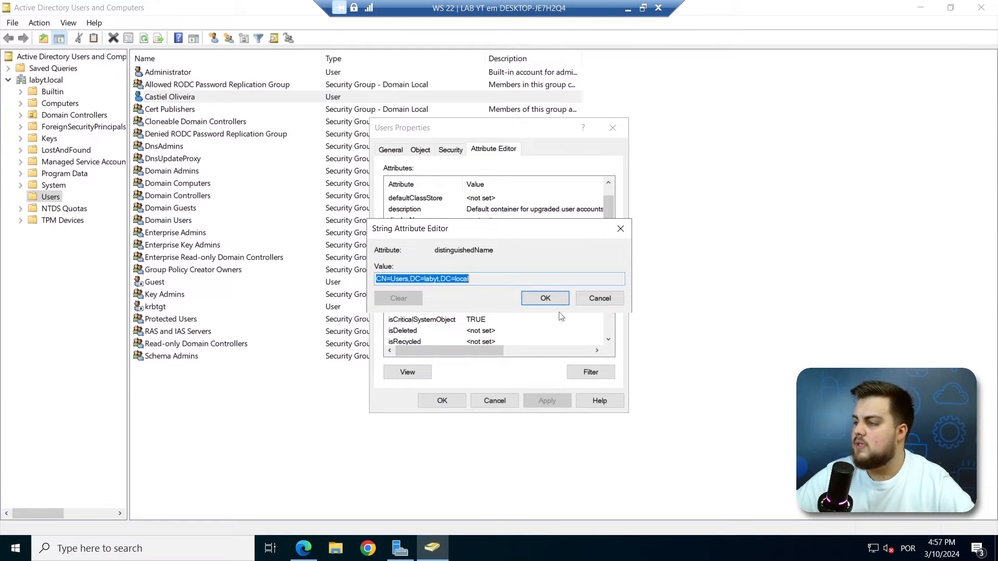
pyautogui.click(560, 296)
pyautogui.click(613, 127)
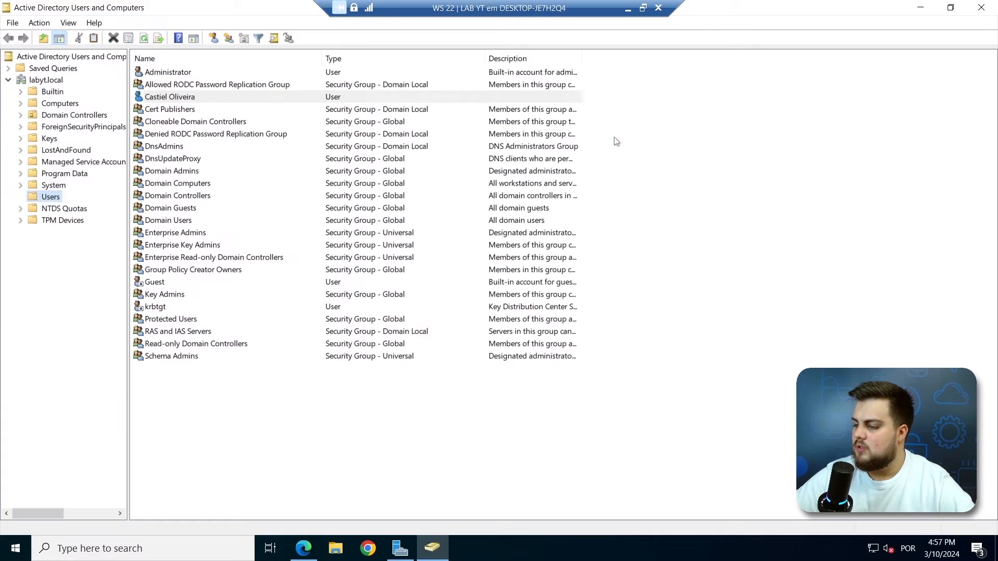
# Paste into the Azure Distinguished name field, then delete the incorrect pasted value.
pyautogui.click(303, 548)
pyautogui.click(362, 237)
pyautogui.write('Install-AADCloudSyncToolsPrerequisites')
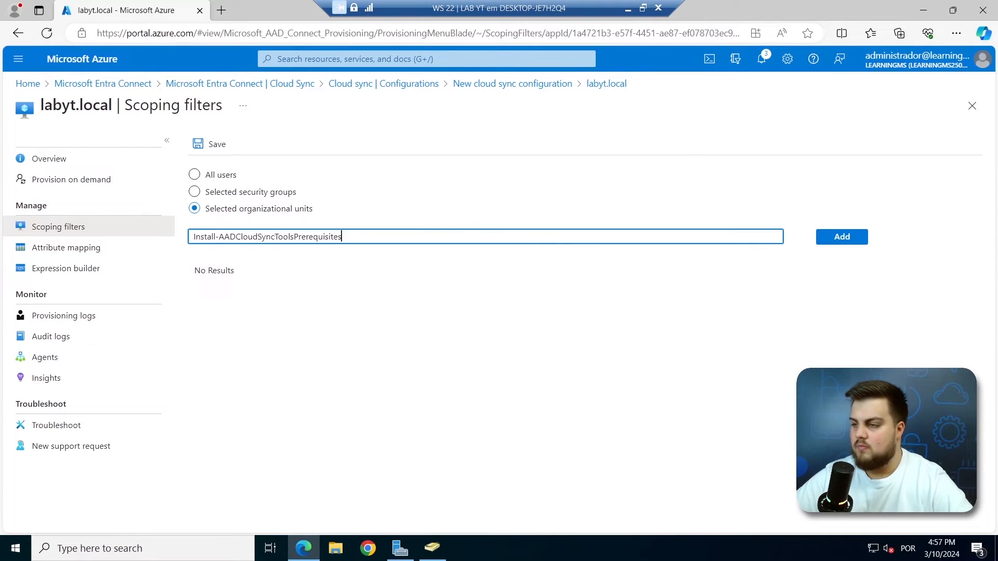
pyautogui.click(842, 236)
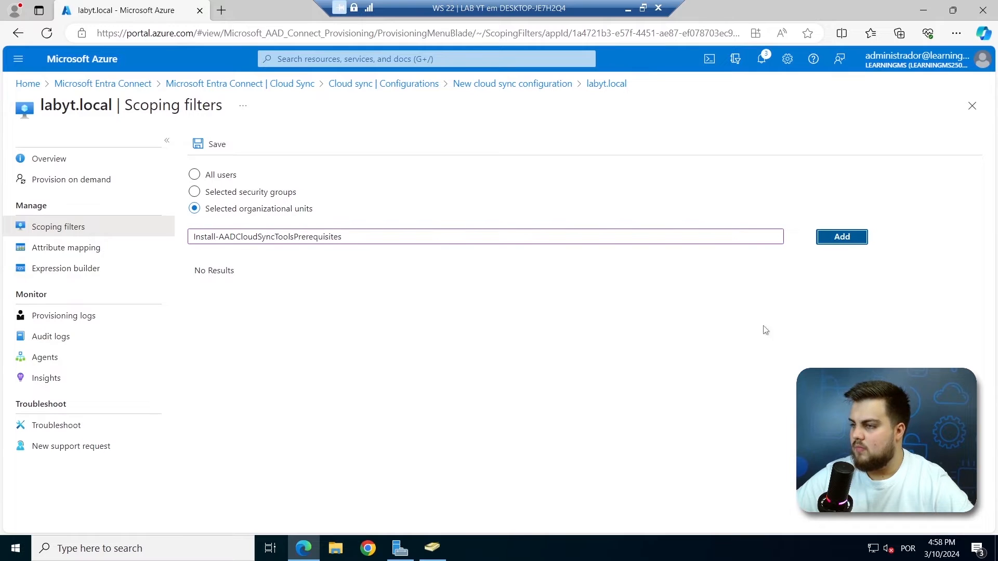
pyautogui.hotkey('shift', 'Tab')
pyautogui.press('BackSpace')
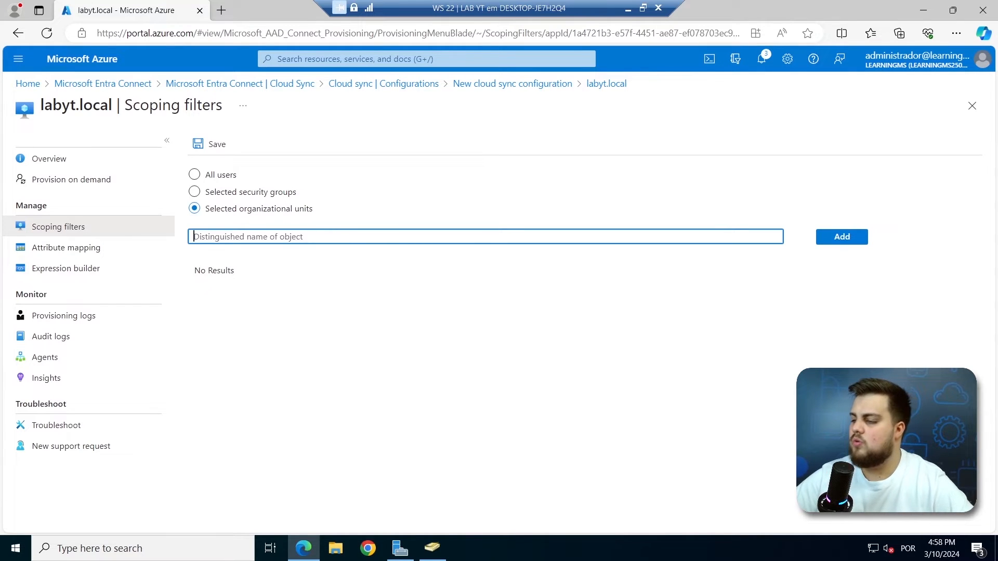
# Recopy the Users distinguishedName and add CN=Users,DC=labyt,DC=local to the scoping filter.
pyautogui.click(432, 549)
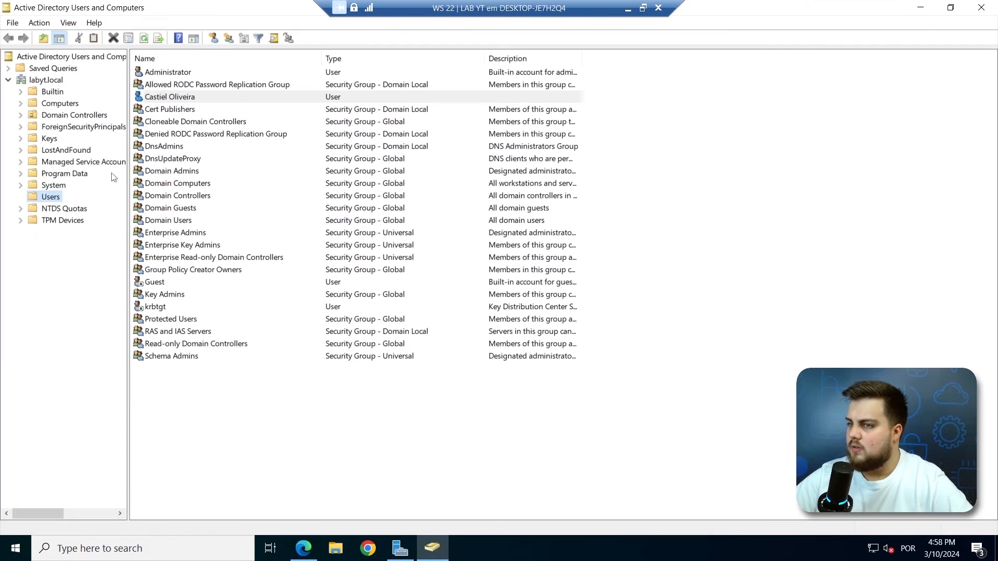
pyautogui.rightClick(45, 200)
pyautogui.click(101, 326)
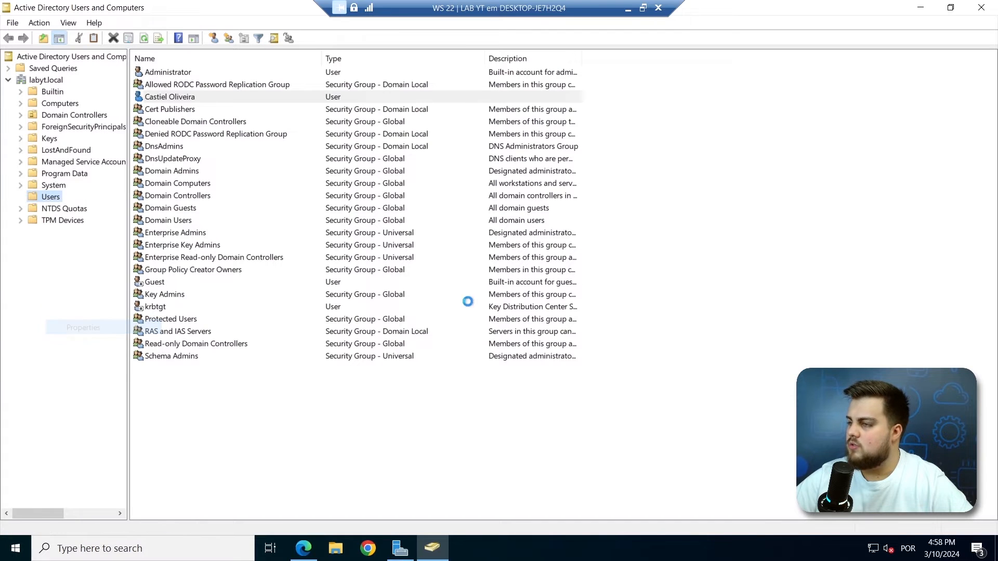
pyautogui.click(493, 150)
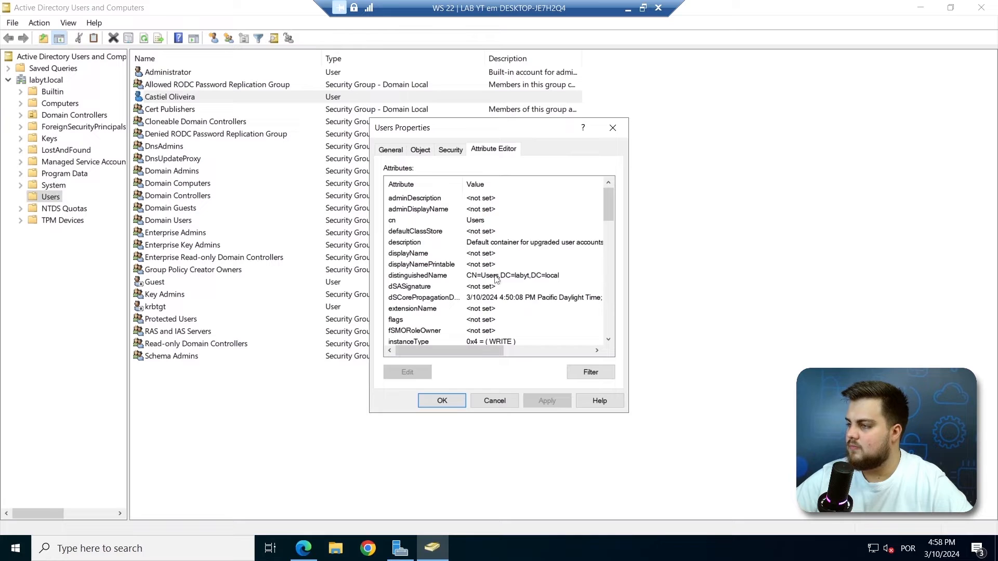
pyautogui.doubleClick(496, 279)
pyautogui.click(493, 279)
pyautogui.hotkey('ctrl', 'a')
pyautogui.hotkey('ctrl', 'c')
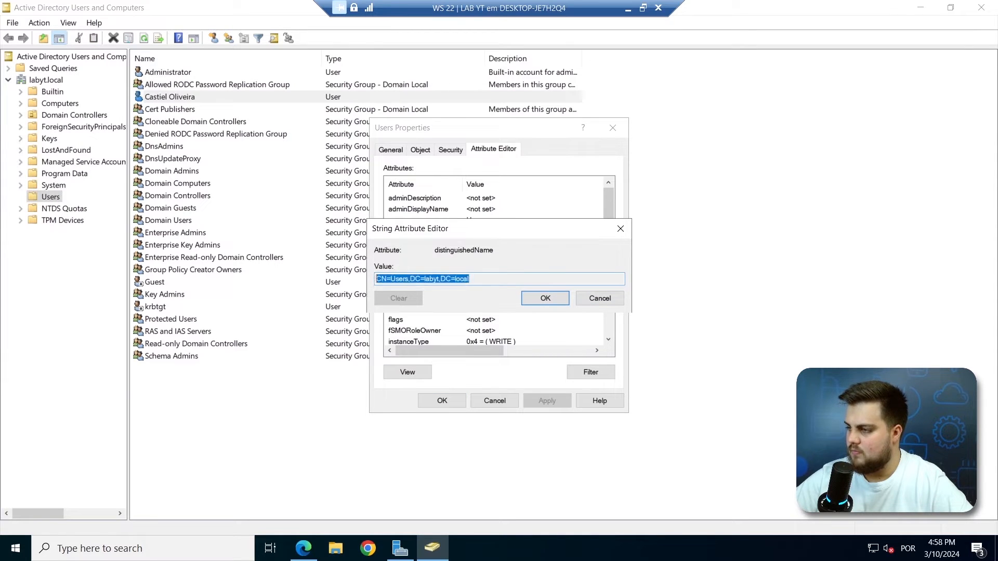
pyautogui.click(602, 301)
pyautogui.click(304, 548)
pyautogui.hotkey('ctrl', 'v')
pyautogui.click(833, 238)
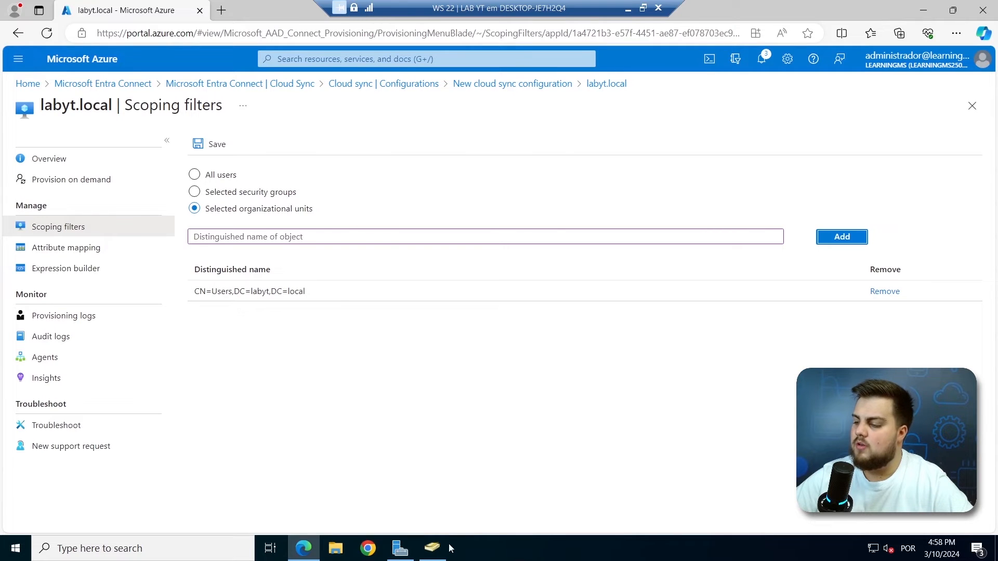
# Set the labyt.local sync scope to All users, save it, and return to Overview.
pyautogui.click(432, 547)
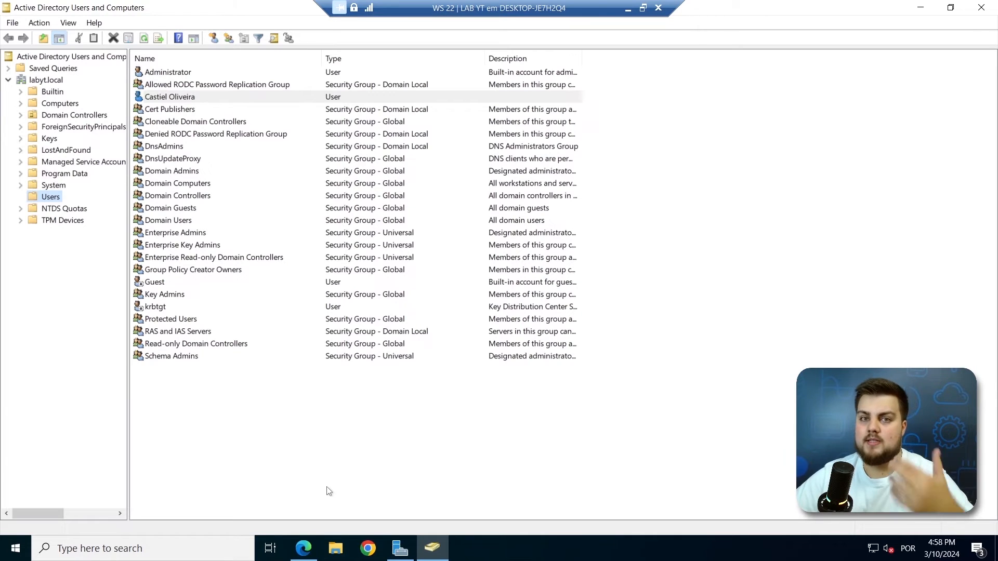
pyautogui.click(304, 548)
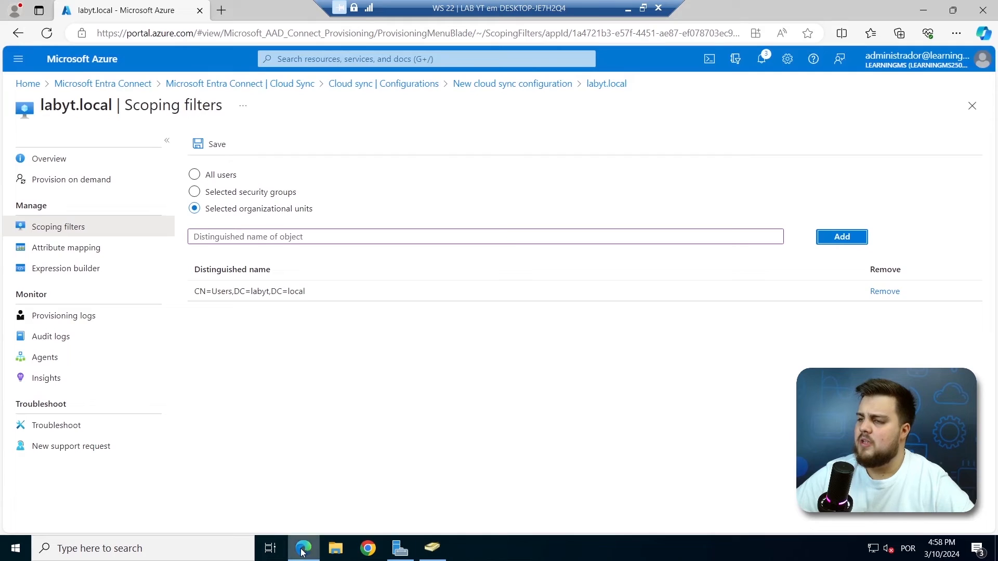
pyautogui.click(218, 175)
pyautogui.click(218, 214)
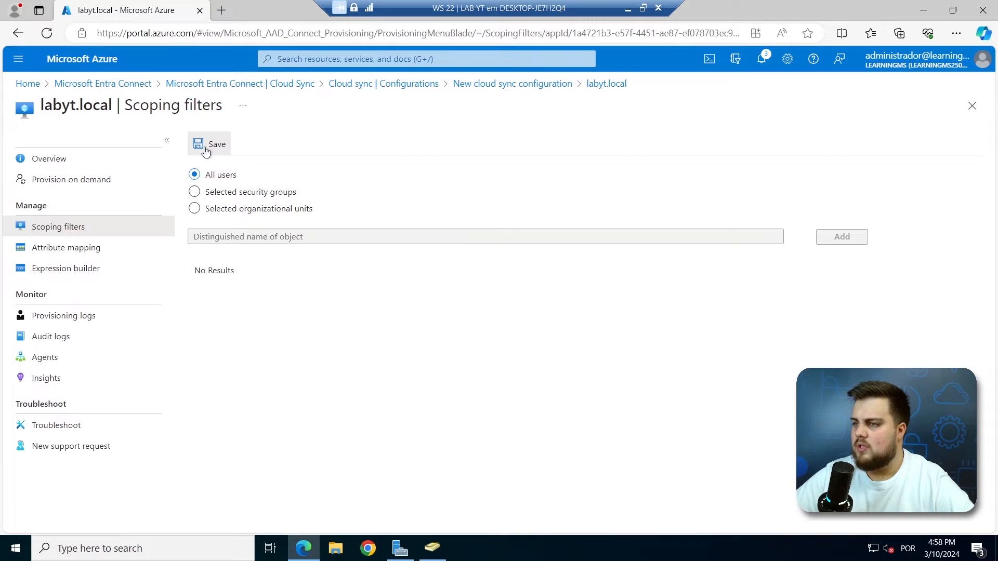
pyautogui.click(206, 150)
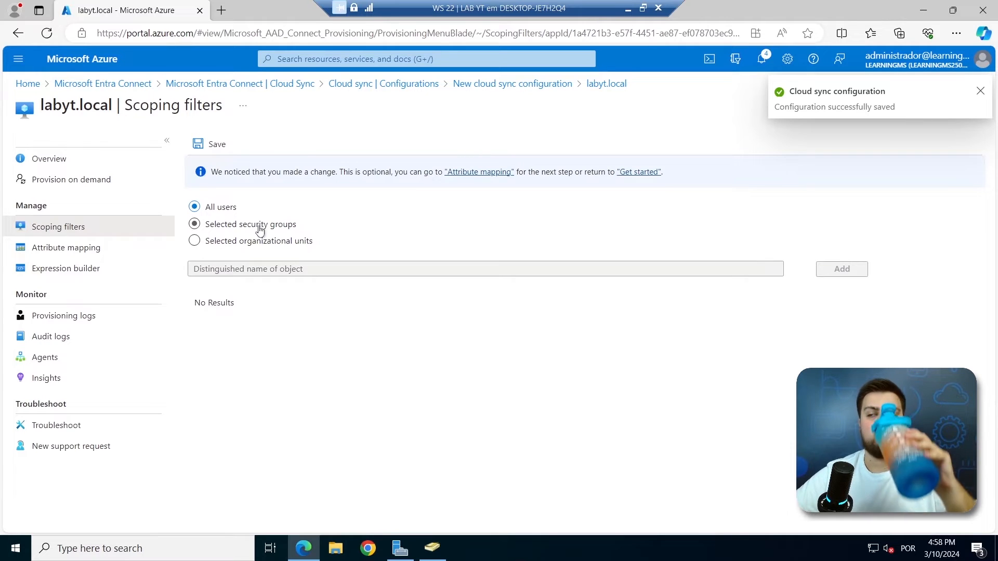
pyautogui.click(60, 162)
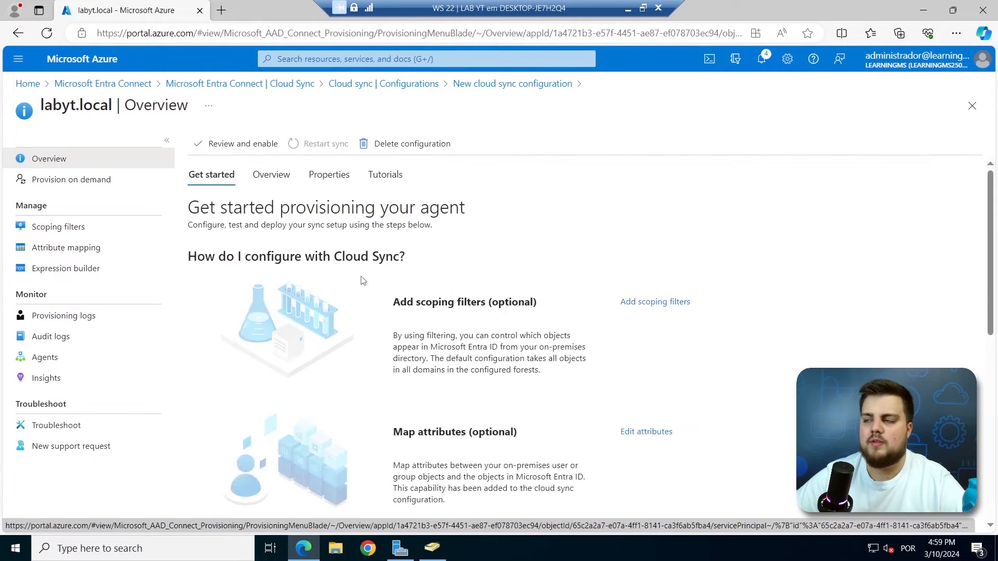
# Open Edit attributes under the Map attributes step of labyt.local's Get started page.
pyautogui.scroll(-1, 582, 338)
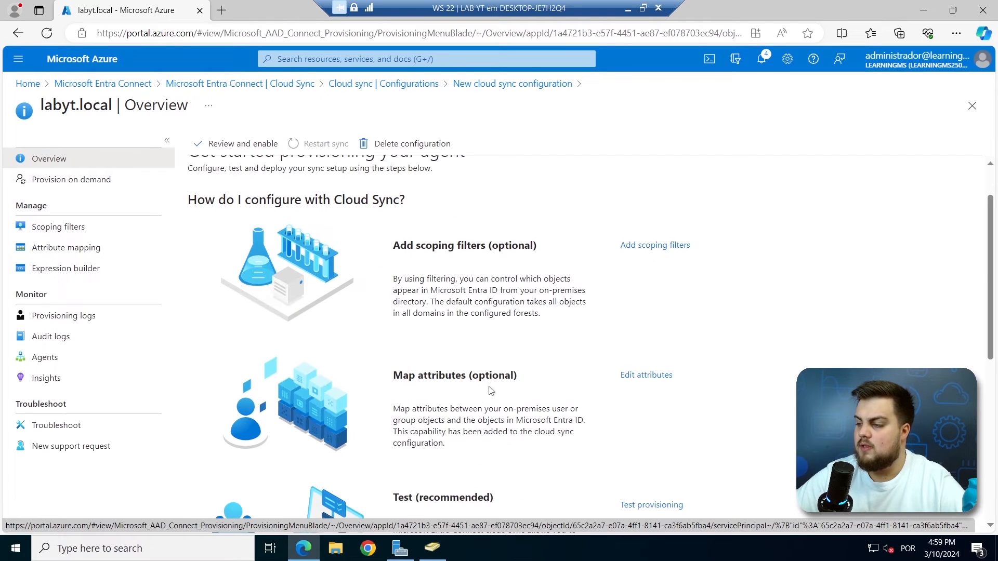
pyautogui.moveTo(393, 375); pyautogui.dragTo(472, 375)
pyautogui.click(629, 409)
pyautogui.click(646, 375)
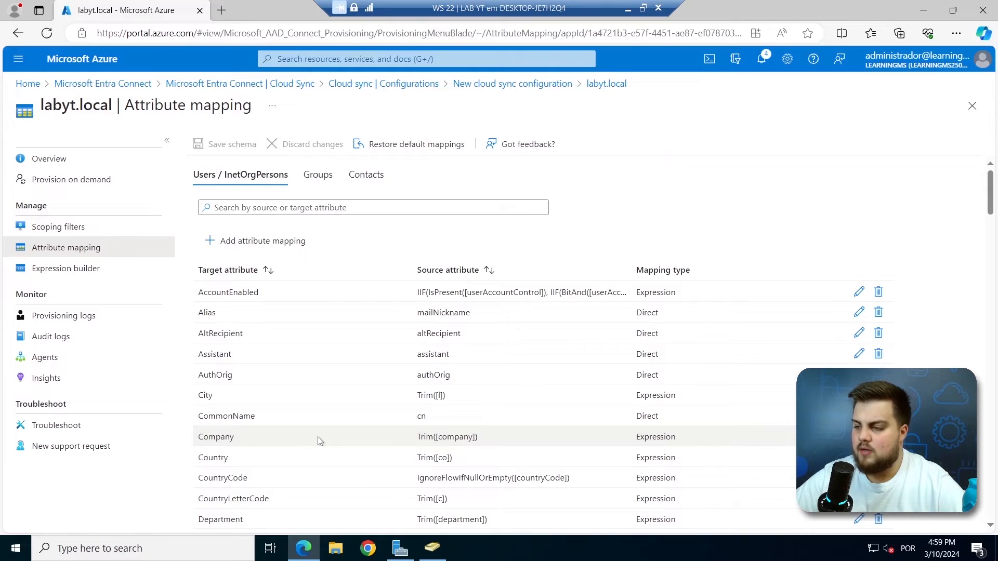
# Scroll through the Users / InetOrgPersons attribute mappings, then return to the labyt.local Overview.
pyautogui.scroll(-1, 320, 441)
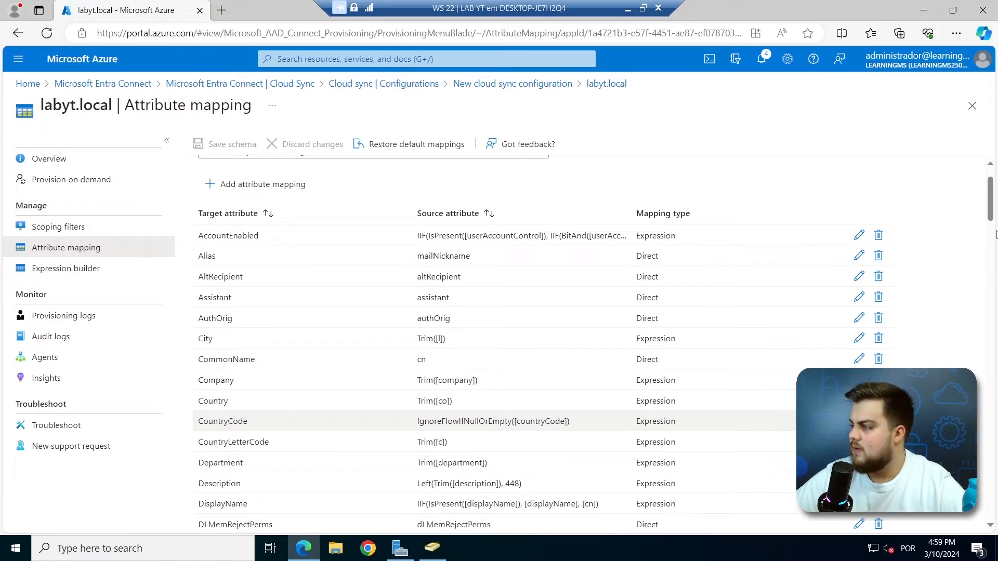
pyautogui.scroll(-1, 990, 206)
pyautogui.moveTo(991, 205); pyautogui.dragTo(983, 264)
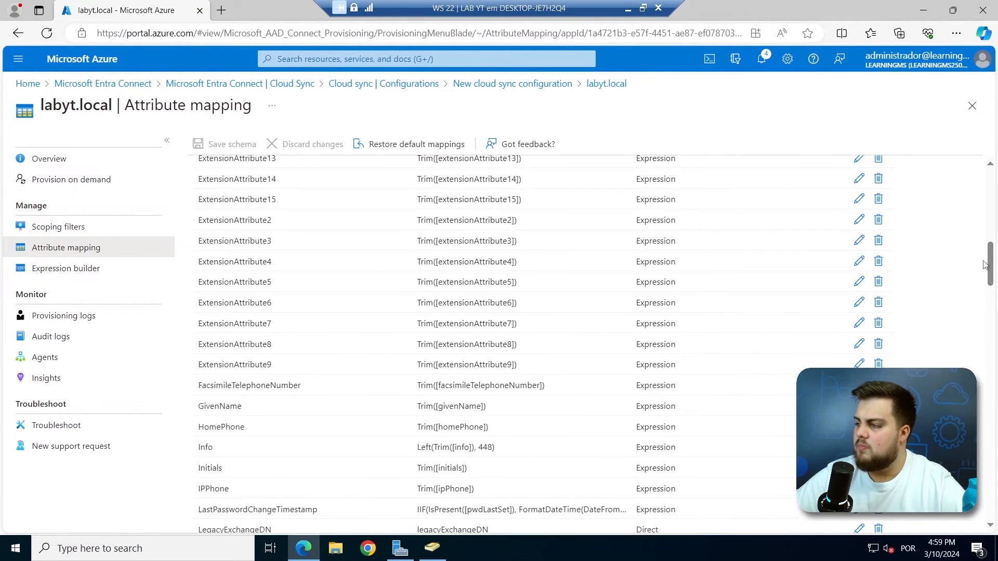
pyautogui.scroll(-1, 994, 304)
pyautogui.scroll(-15, 994, 304)
pyautogui.scroll(-15, 994, 421)
pyautogui.moveTo(987, 497); pyautogui.dragTo(986, 517)
pyautogui.moveTo(989, 453); pyautogui.dragTo(987, 235)
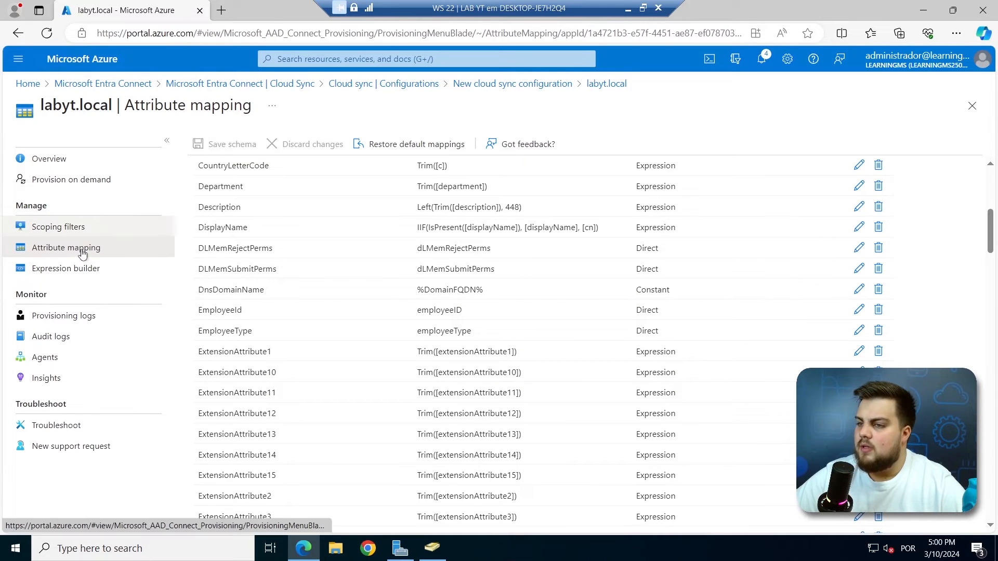
pyautogui.click(63, 164)
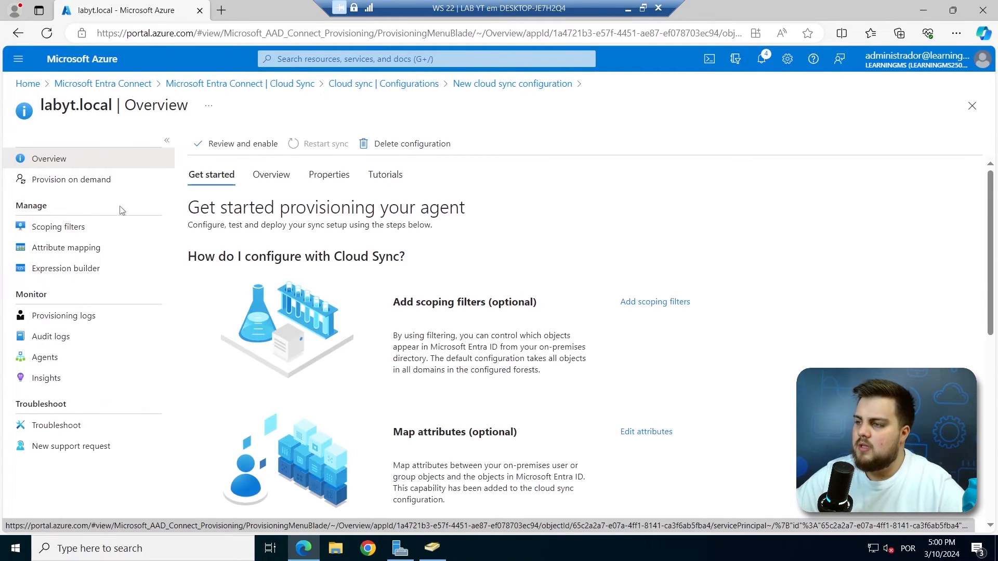
# Open Test provisioning (provision on demand) for labyt.local, then bring up Active Directory Users and Computers.
pyautogui.scroll(-1, 535, 348)
pyautogui.scroll(-2, 535, 349)
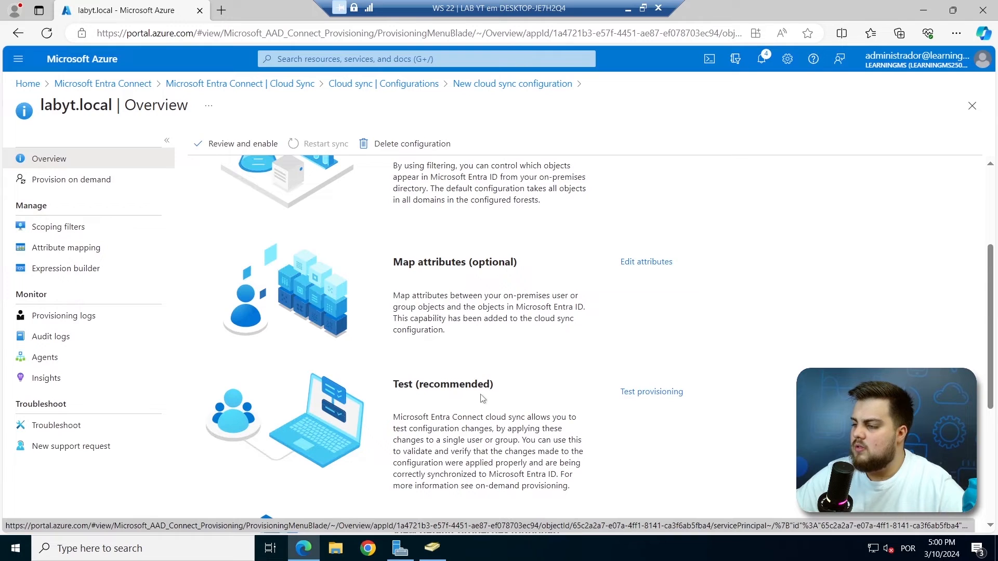
pyautogui.scroll(-1, 485, 398)
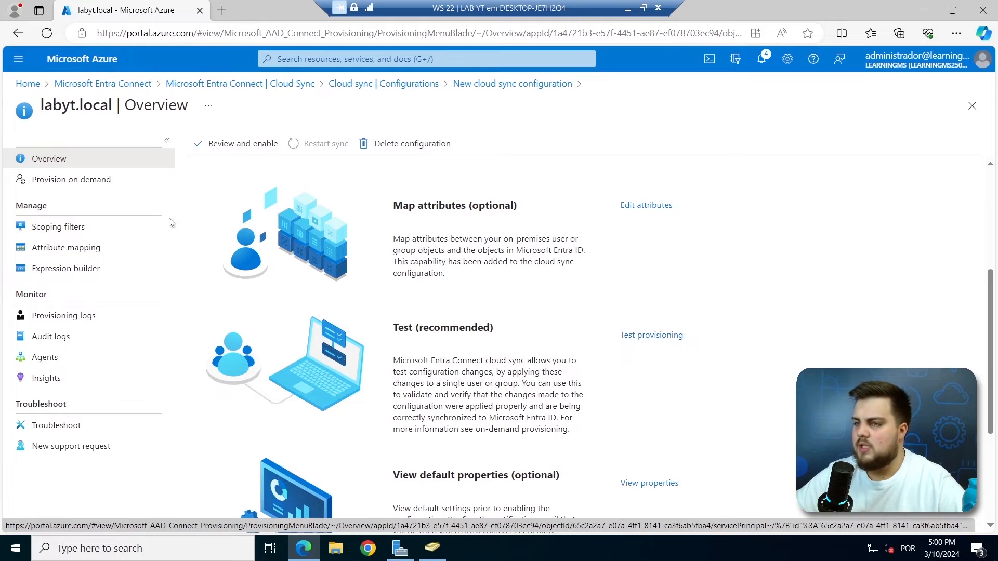
pyautogui.click(631, 338)
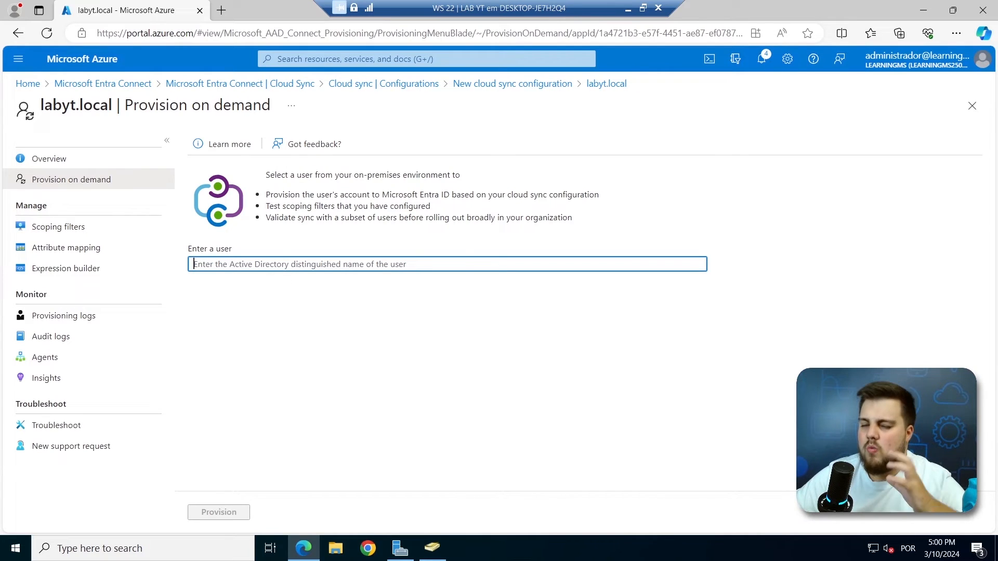
pyautogui.click(434, 549)
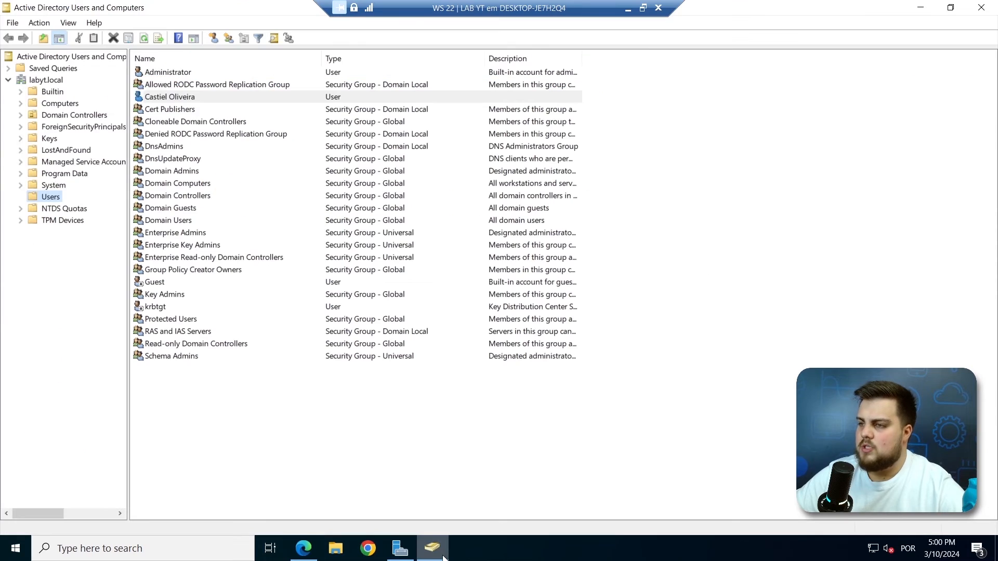
# Copy the test user's distinguishedName from its Attribute Editor and return to Provision on demand.
pyautogui.rightClick(195, 101)
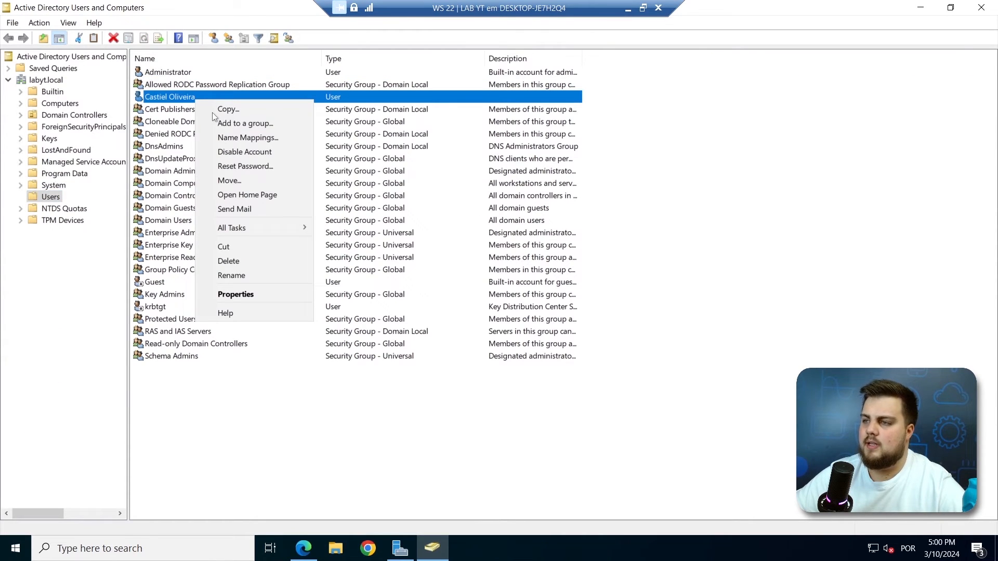
pyautogui.click(263, 295)
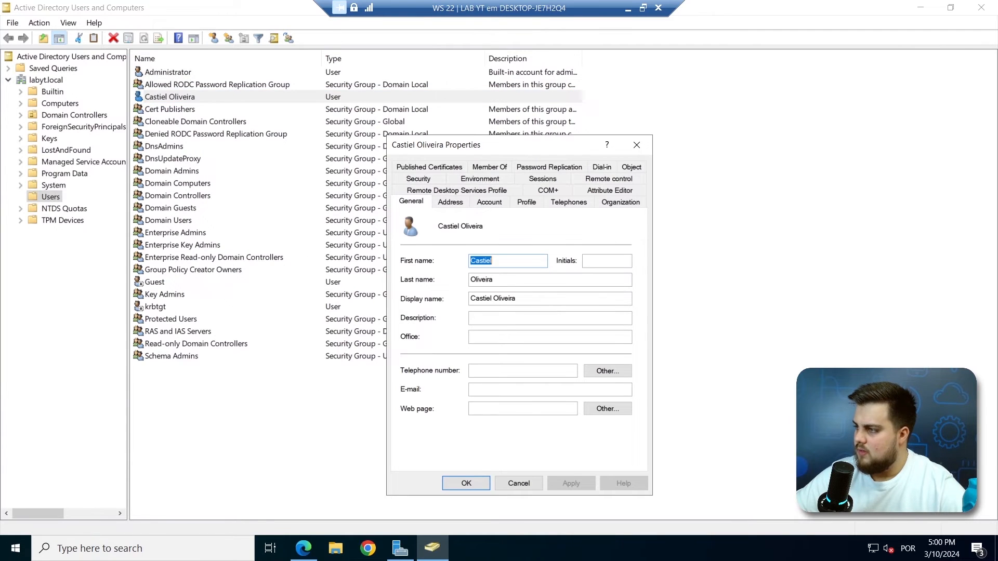
pyautogui.click(618, 192)
pyautogui.scroll(-10, 546, 358)
pyautogui.scroll(3, 547, 366)
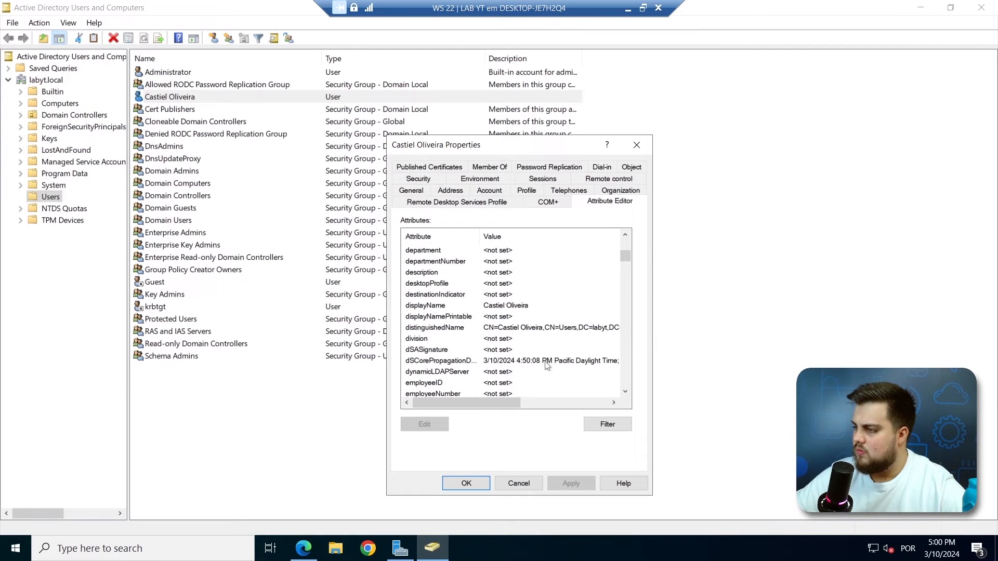
pyautogui.doubleClick(448, 328)
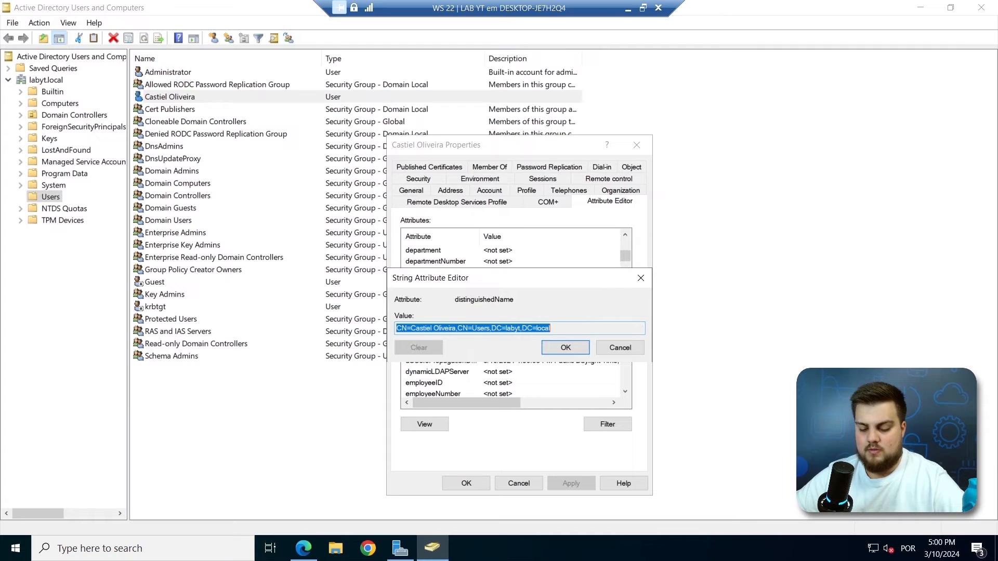
pyautogui.click(557, 328)
pyautogui.moveTo(557, 329); pyautogui.dragTo(395, 328)
pyautogui.hotkey('ctrl', 'c')
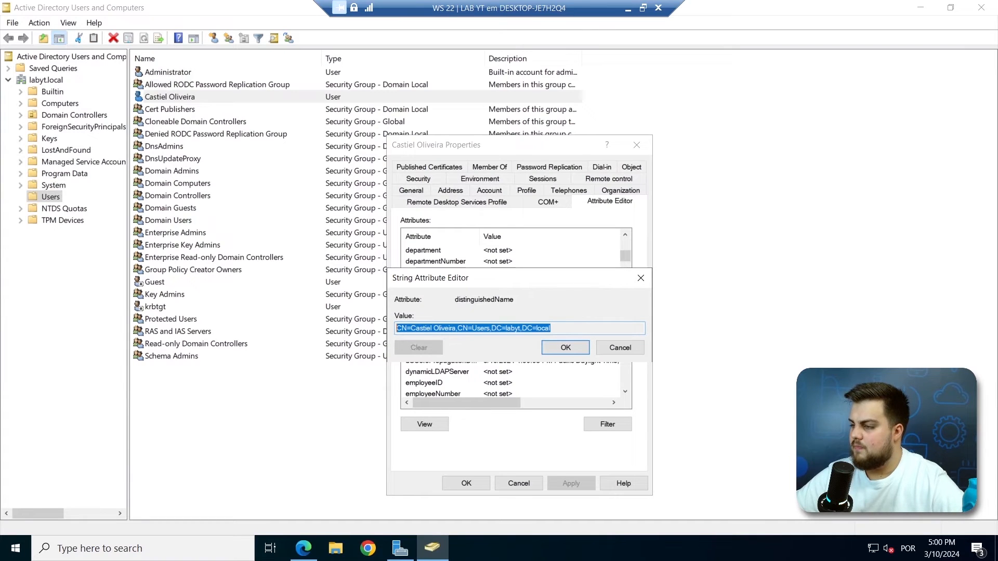
pyautogui.click(567, 348)
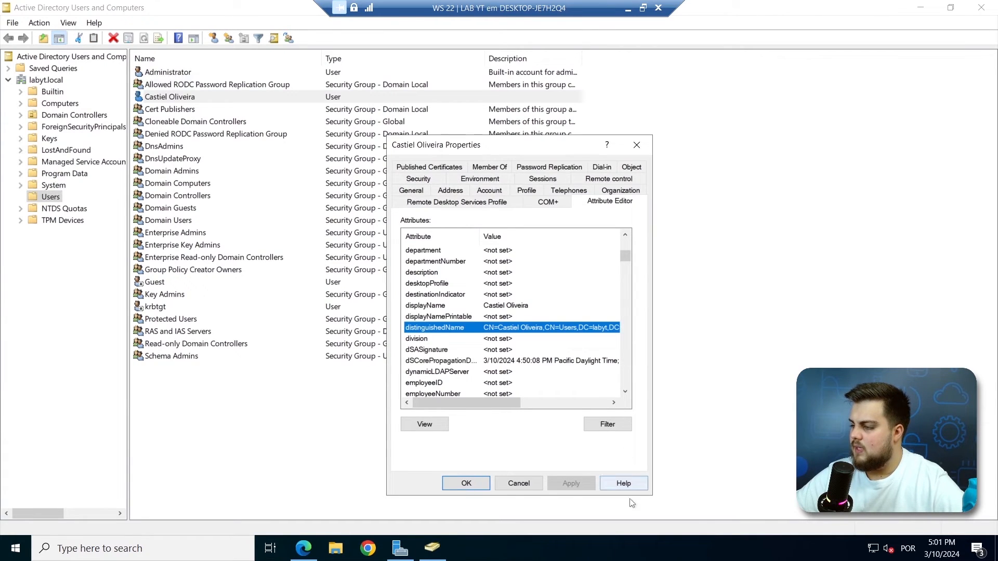
pyautogui.click(507, 483)
pyautogui.click(304, 548)
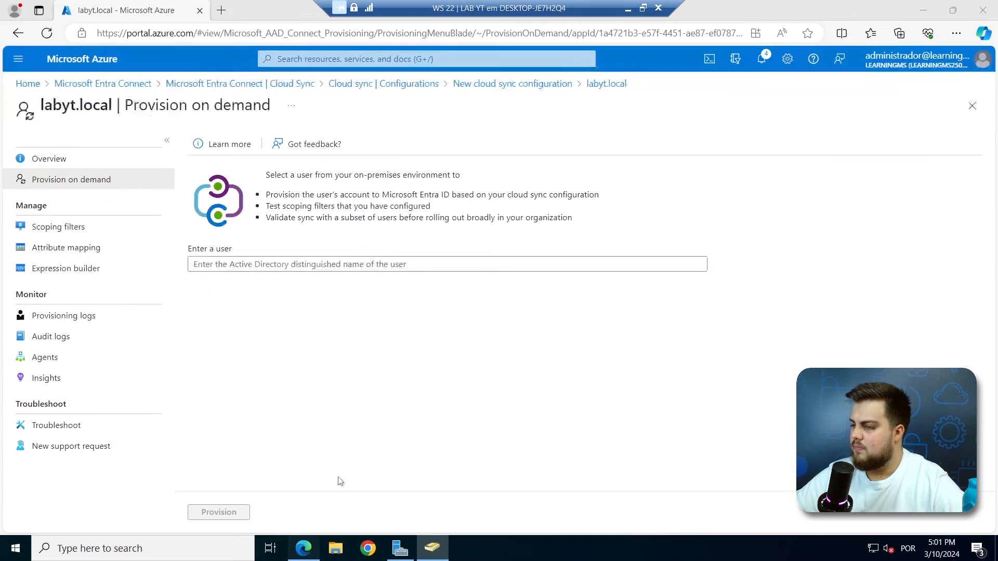
# Paste the test user's distinguished name, provision it on demand, and close the export details.
pyautogui.hotkey('ctrl', 'v')
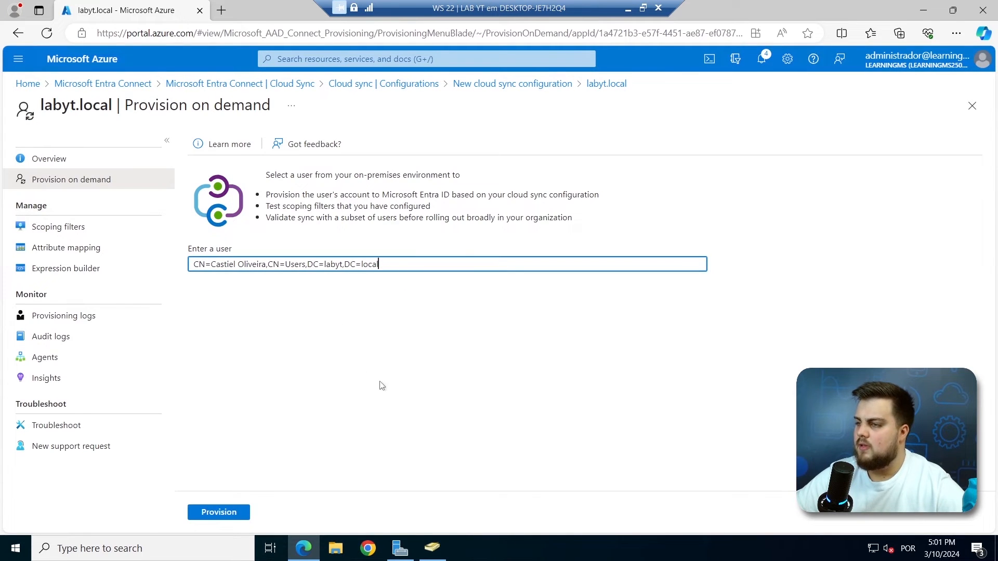
pyautogui.click(211, 517)
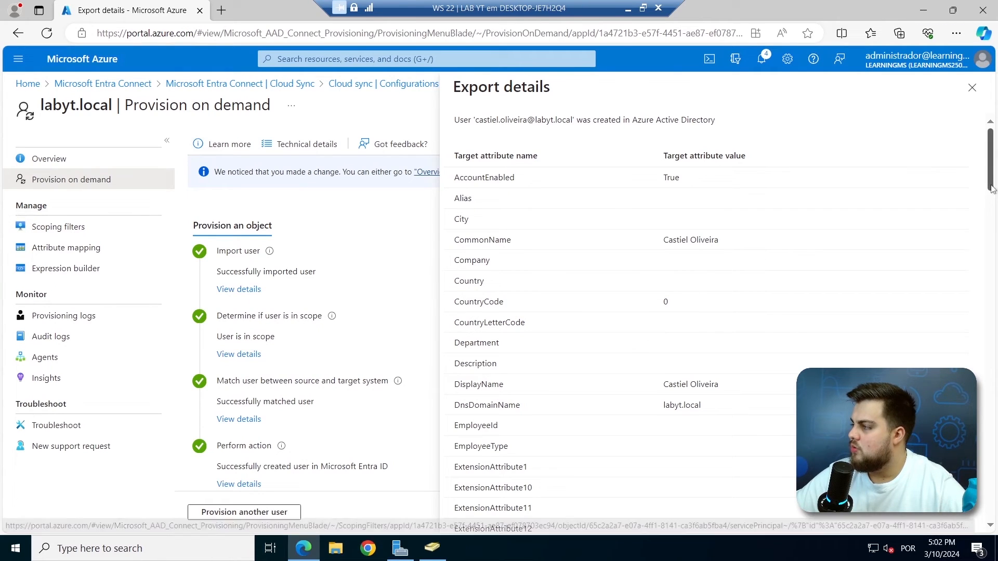
pyautogui.scroll(-4, 989, 229)
pyautogui.scroll(-6, 989, 246)
pyautogui.scroll(10, 989, 245)
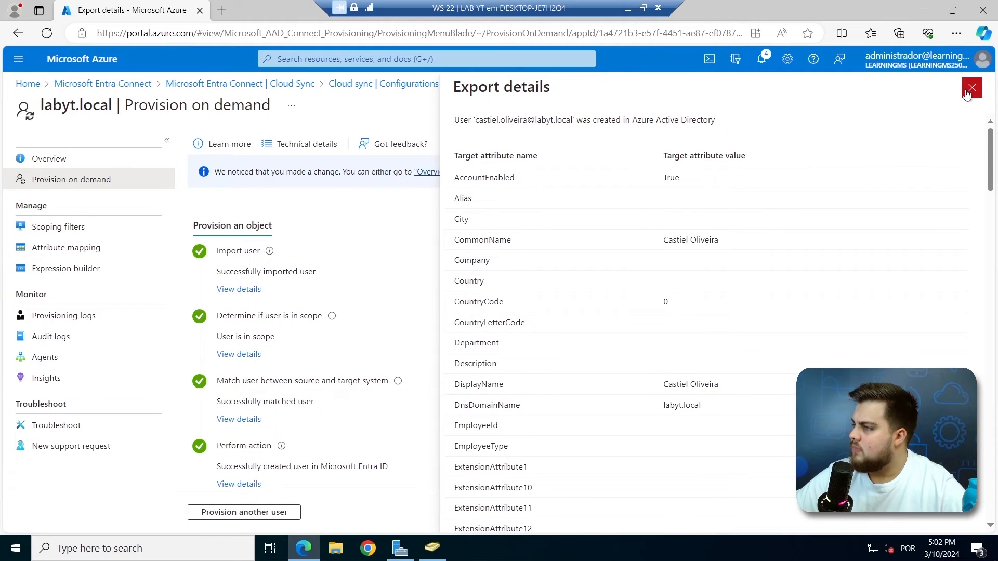
pyautogui.click(971, 88)
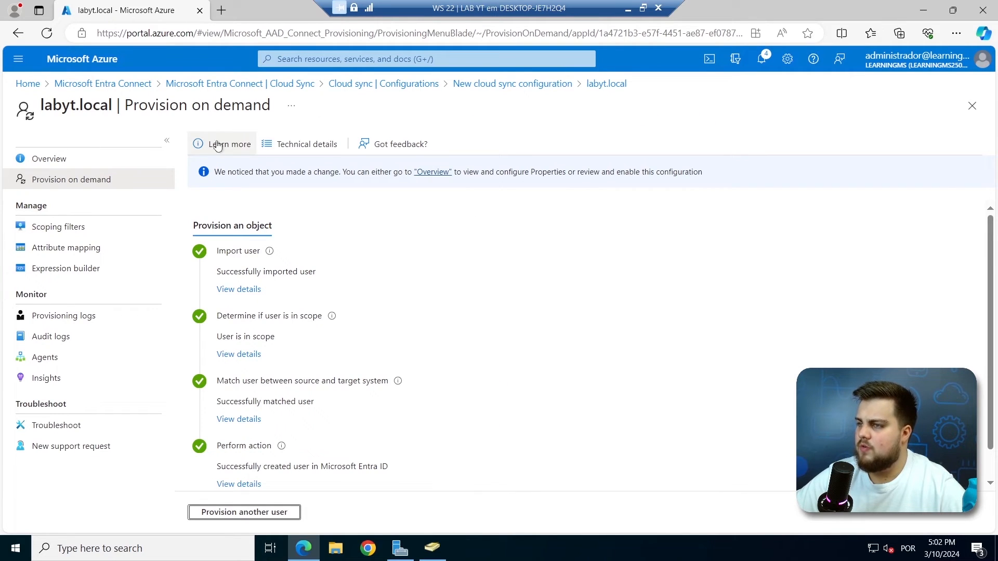
# Open Entra ID Users and widen the On-premises sync enabled column to show the synced user.
pyautogui.click(333, 59)
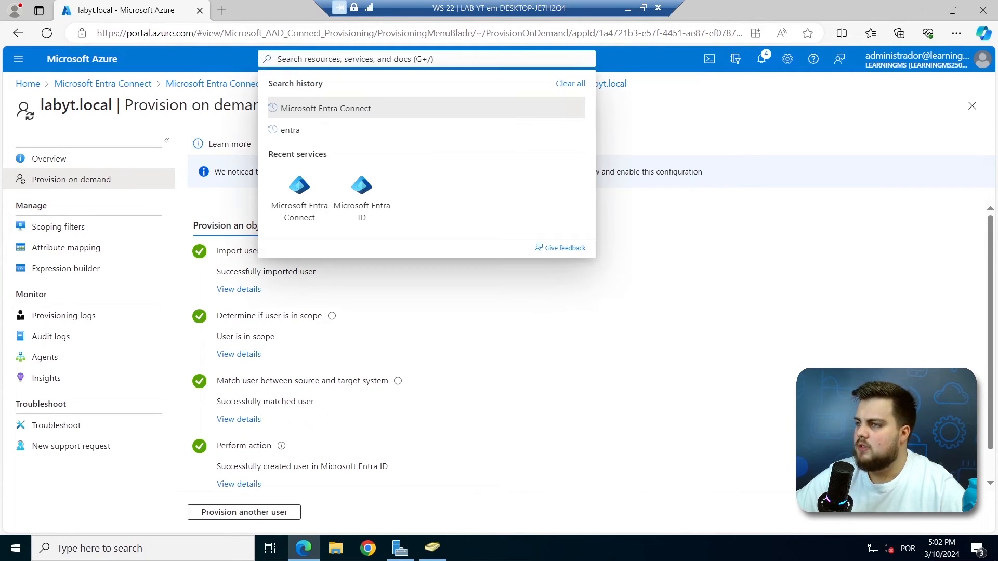
pyautogui.click(365, 213)
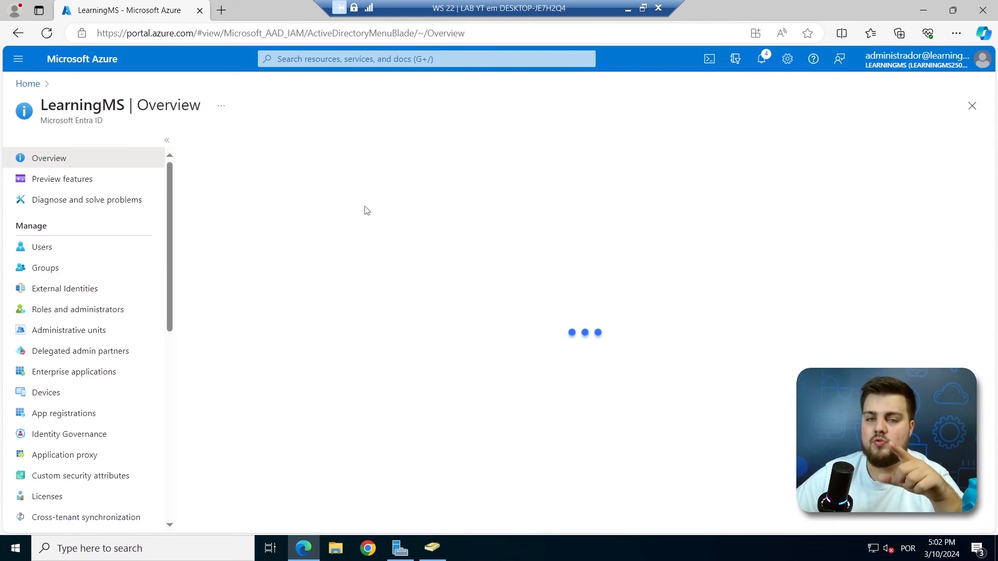
pyautogui.click(110, 251)
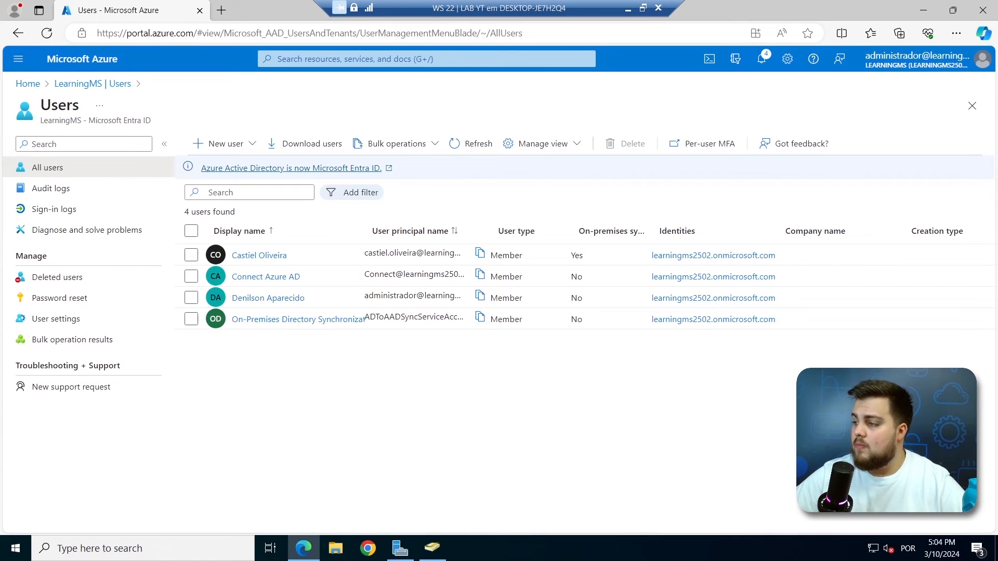
pyautogui.moveTo(652, 237); pyautogui.dragTo(716, 237)
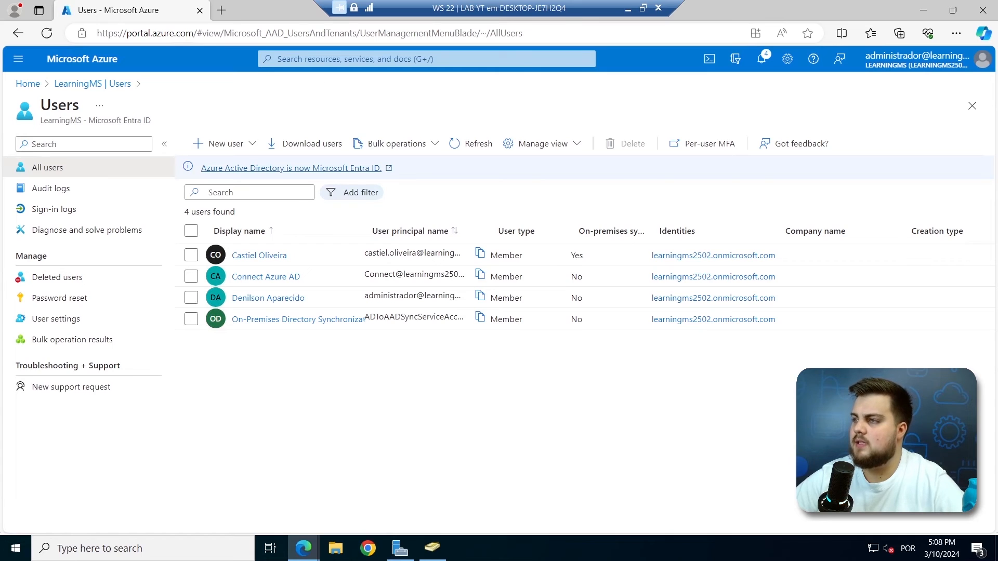
pyautogui.click(426, 59)
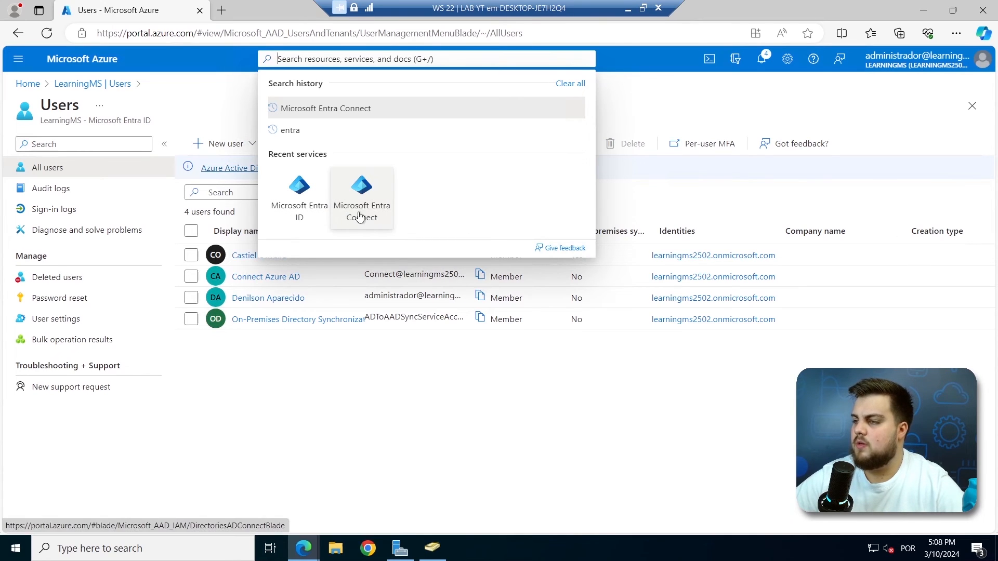
# Open labyt.local via Entra Connect Cloud sync, check its provisioning logs, then return to Overview.
pyautogui.click(386, 216)
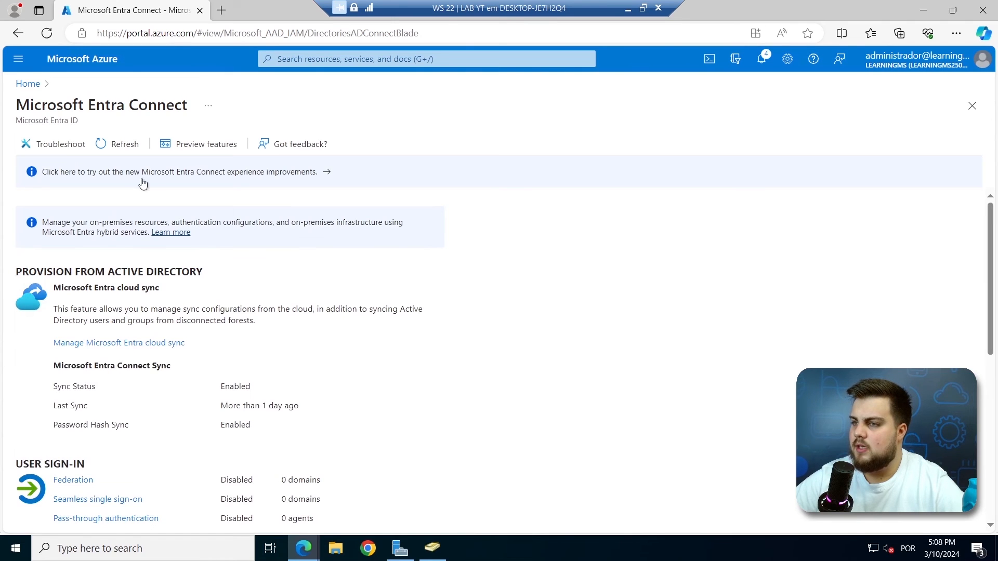
pyautogui.click(151, 181)
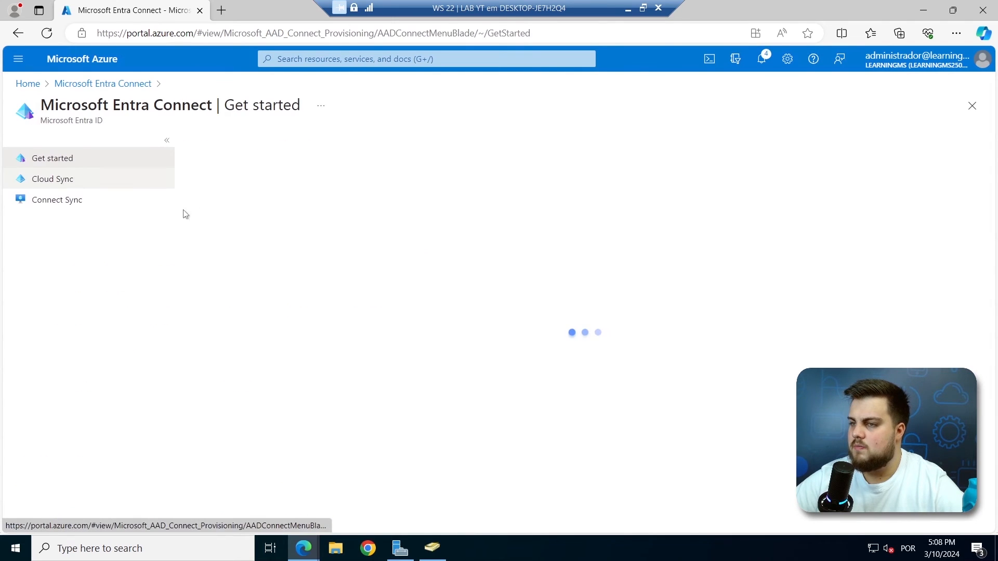
pyautogui.click(57, 181)
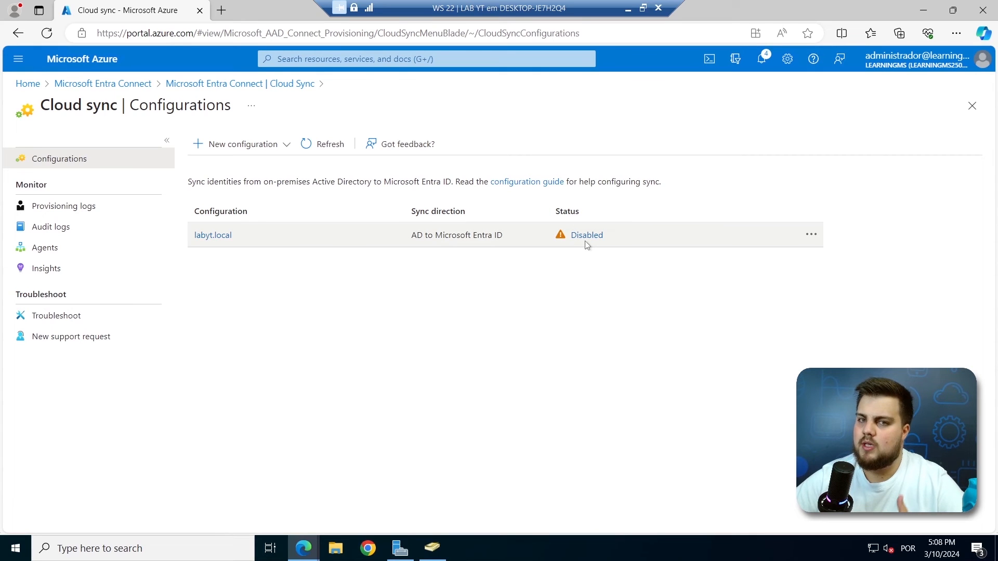
pyautogui.click(218, 236)
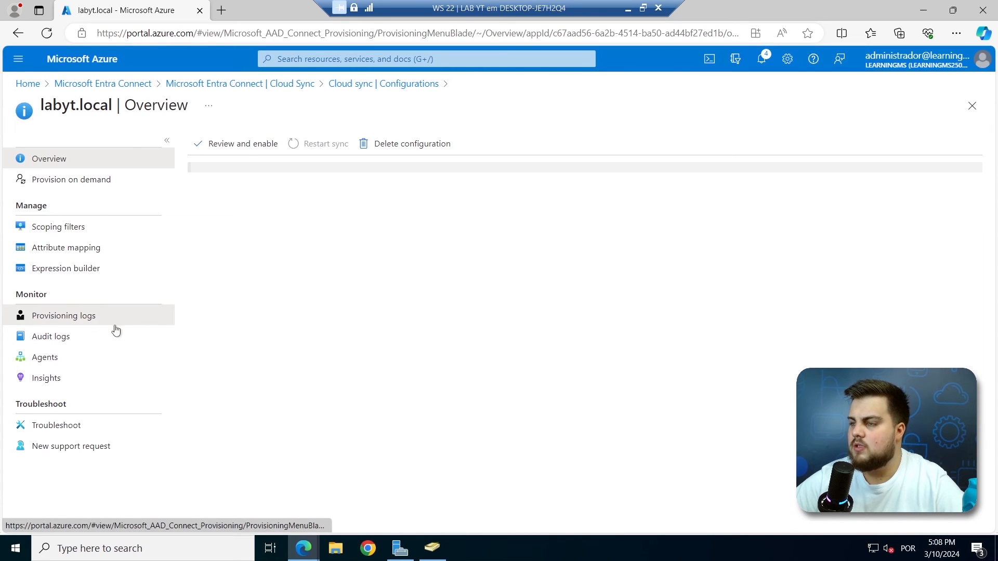
pyautogui.click(140, 317)
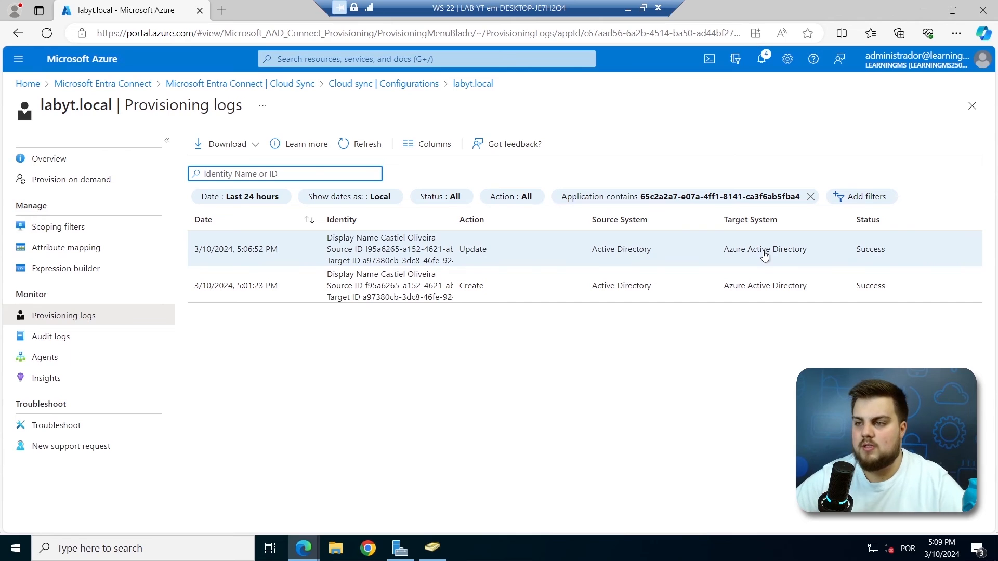
pyautogui.click(104, 167)
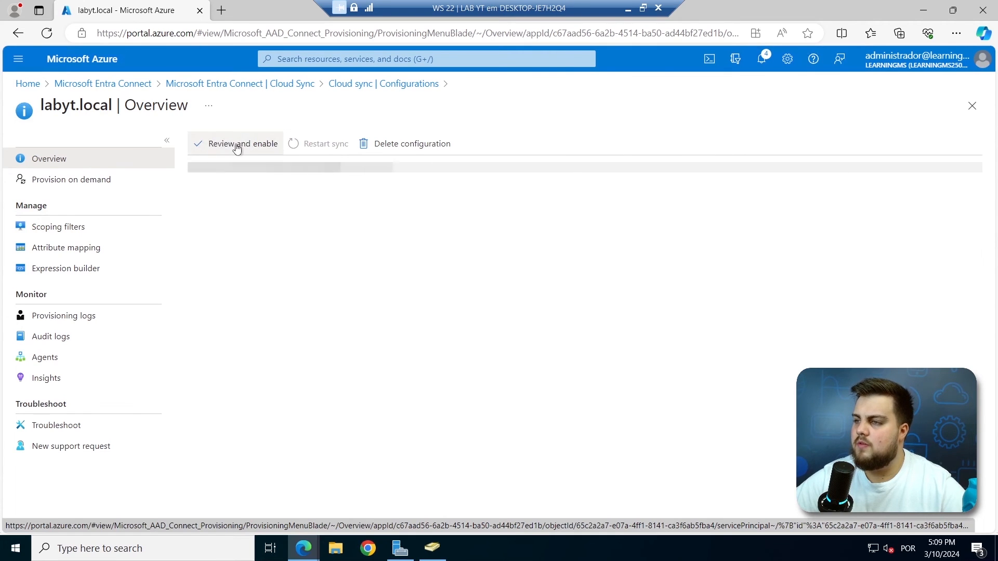
# Review and enable the labyt.local configuration, then reopen it to confirm it shows Healthy.
pyautogui.click(227, 149)
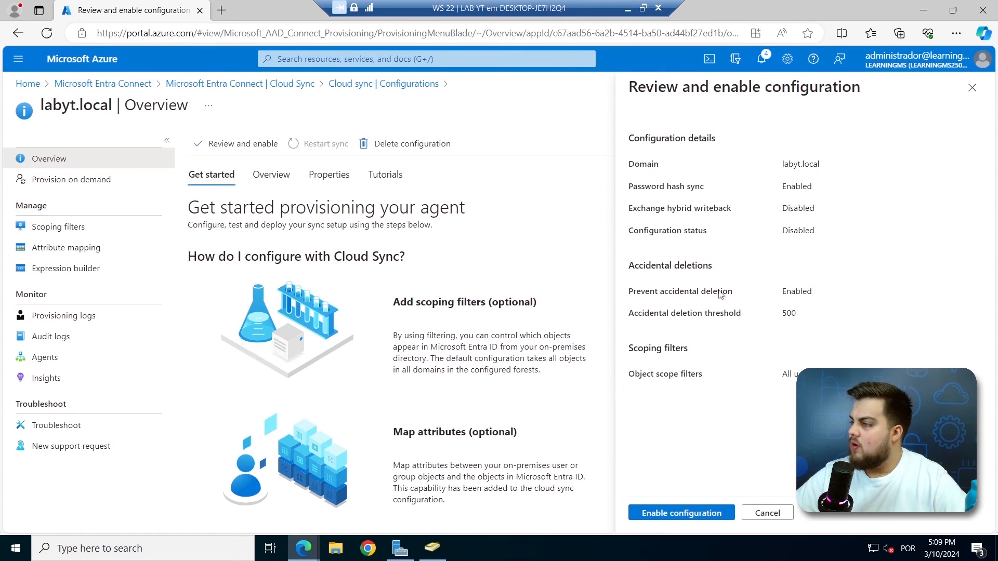
pyautogui.click(691, 520)
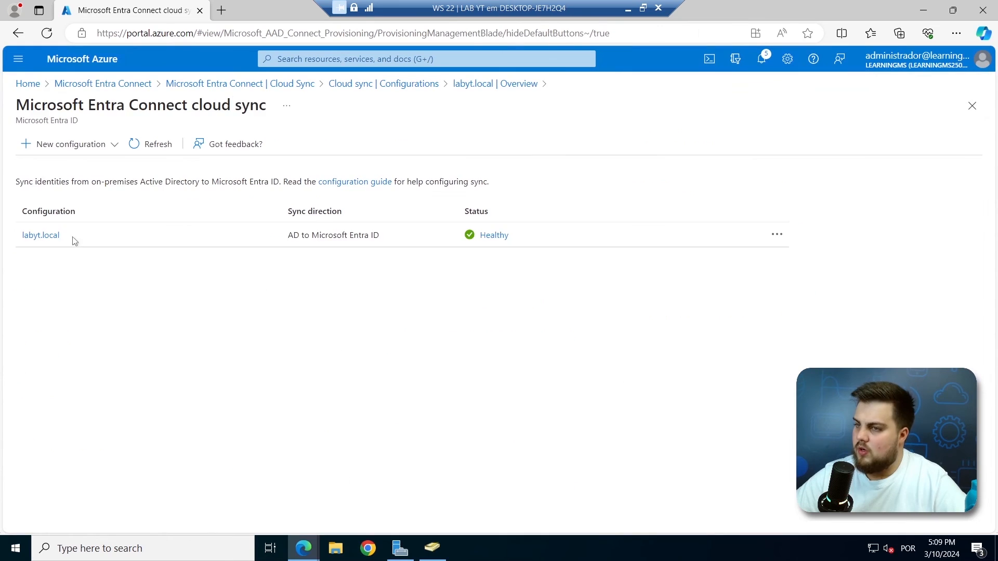
pyautogui.click(399, 84)
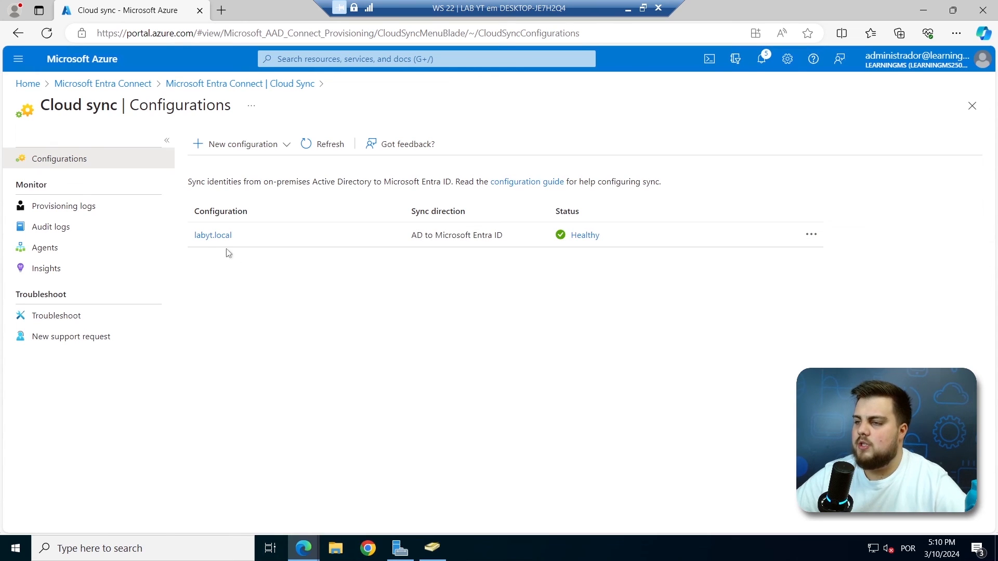
pyautogui.click(202, 237)
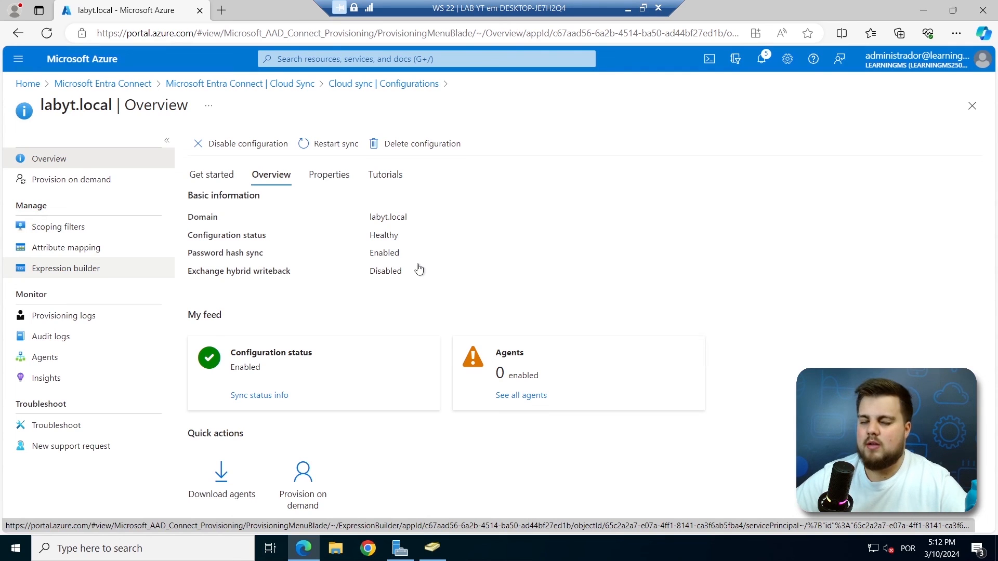
pyautogui.click(962, 40)
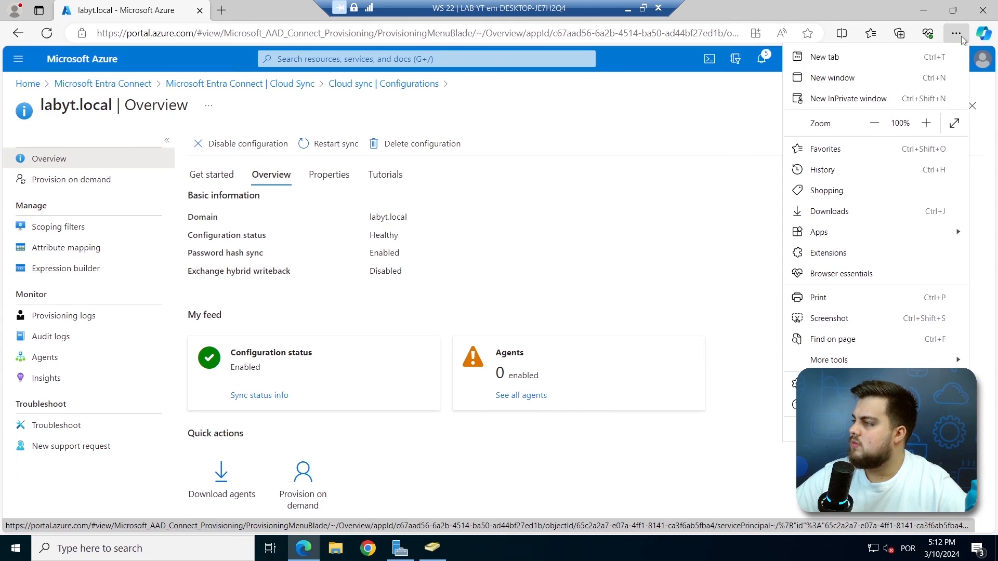
# In an InPrivate window at portal.office.com, enter the synced user's e-mail and password.
pyautogui.click(839, 108)
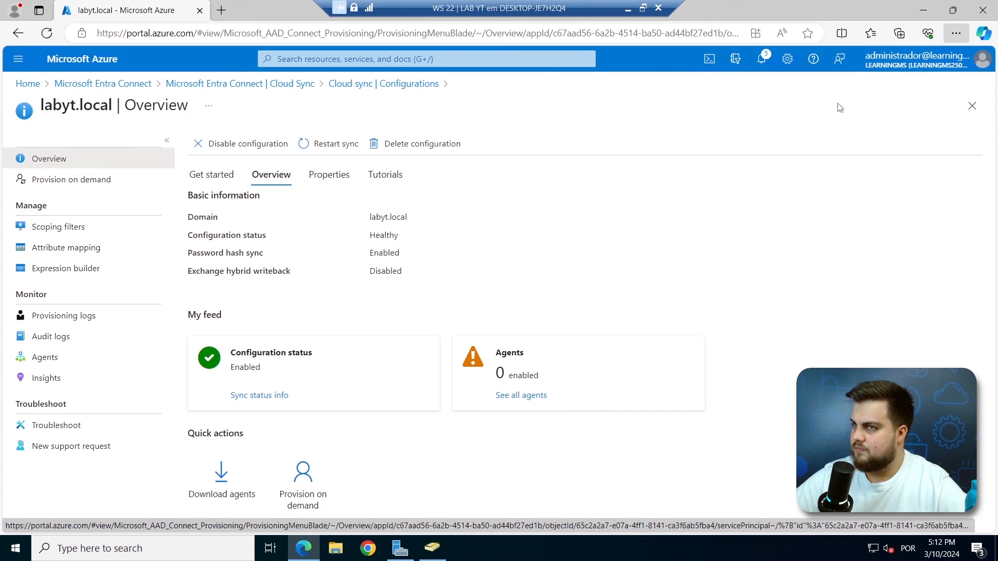
pyautogui.write('portal.office.com')
pyautogui.press('Return')
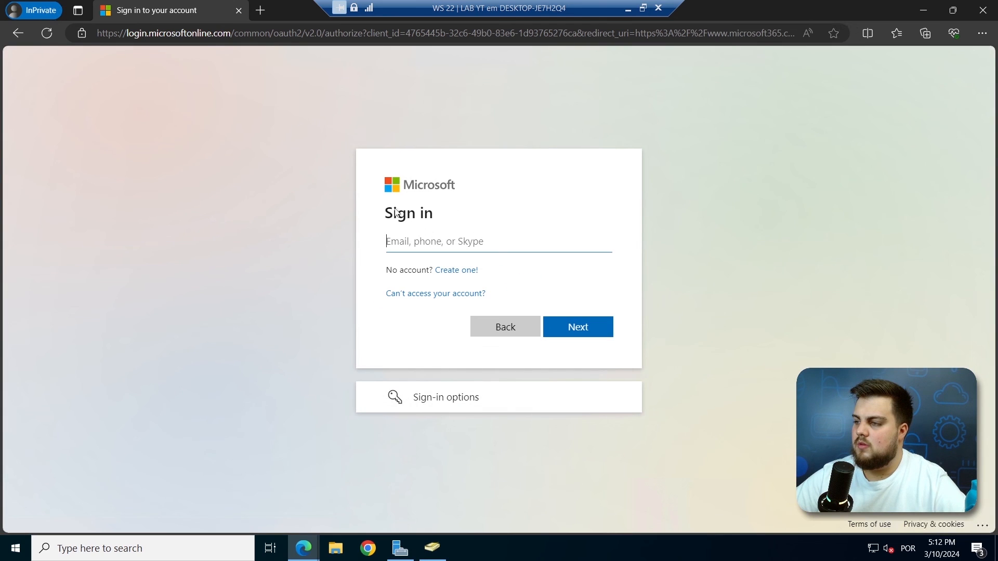
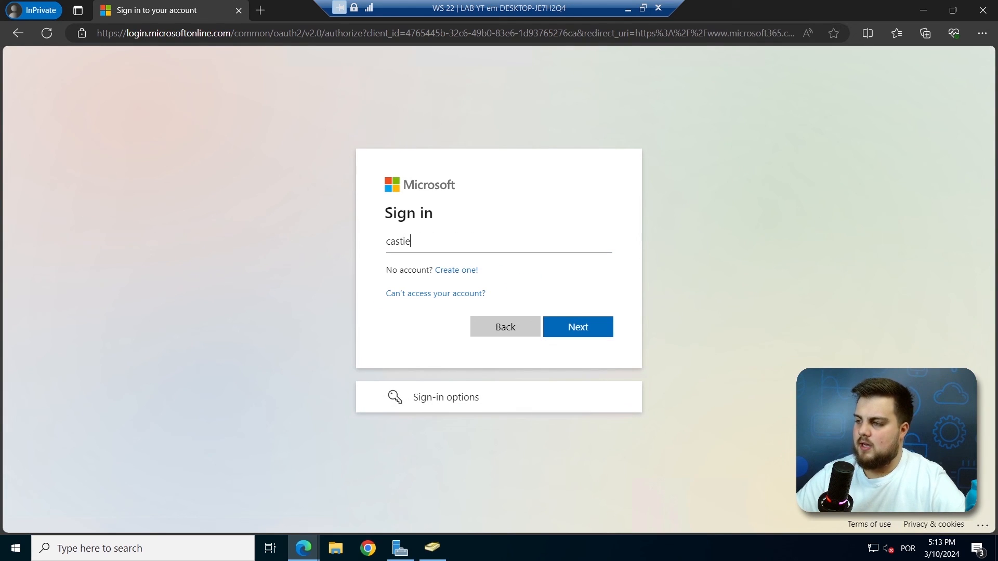
pyautogui.press('Return')
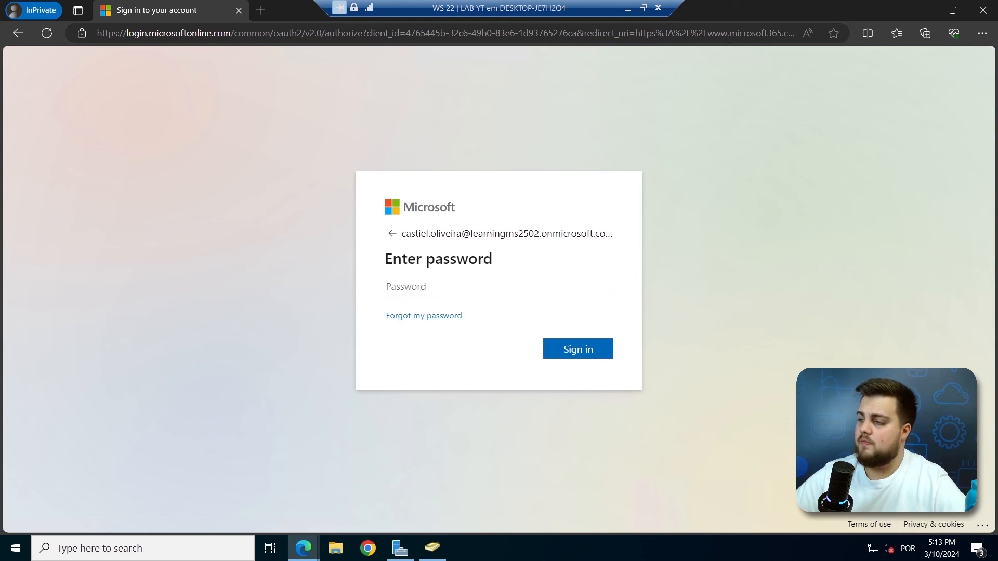
pyautogui.write('••')
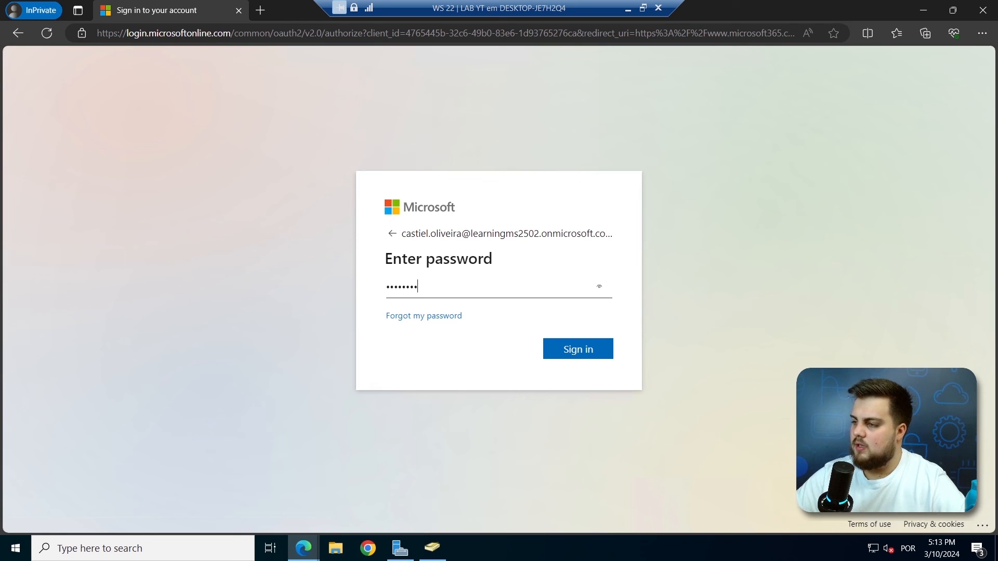
pyautogui.click(434, 548)
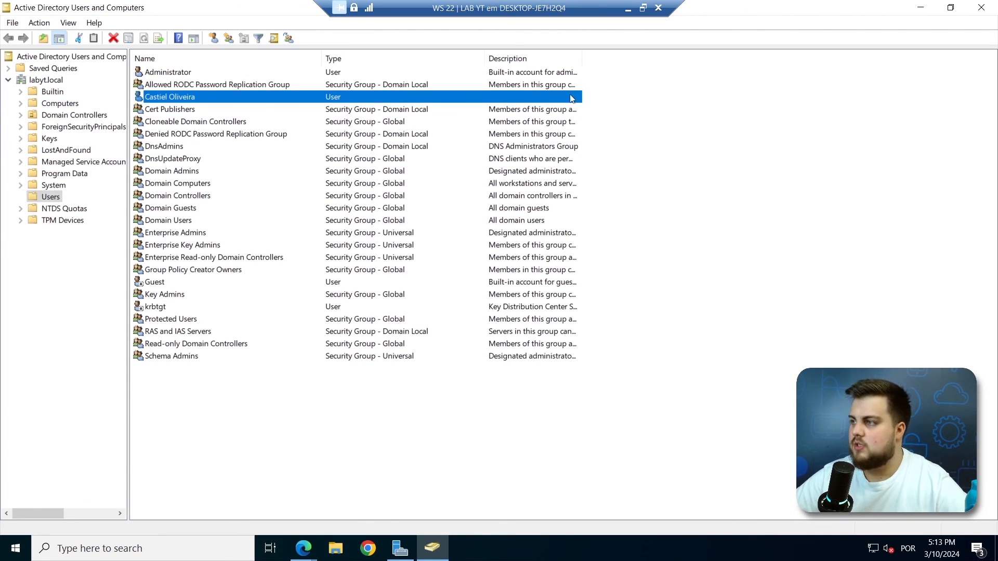
# Return to the Edge InPrivate sign-in window and submit the synced user's password, reaching More information required.
pyautogui.click(304, 549)
pyautogui.click(324, 525)
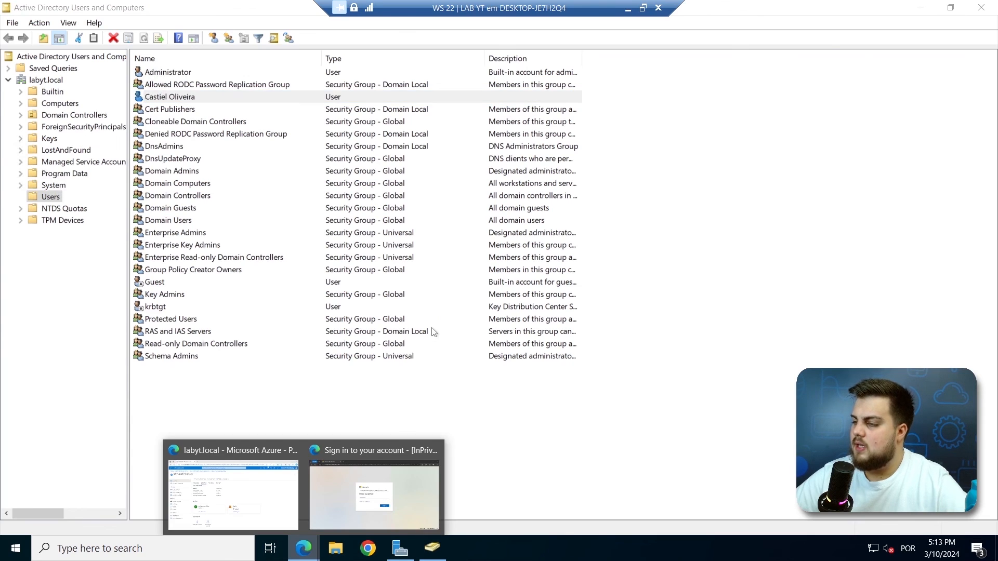
pyautogui.click(582, 349)
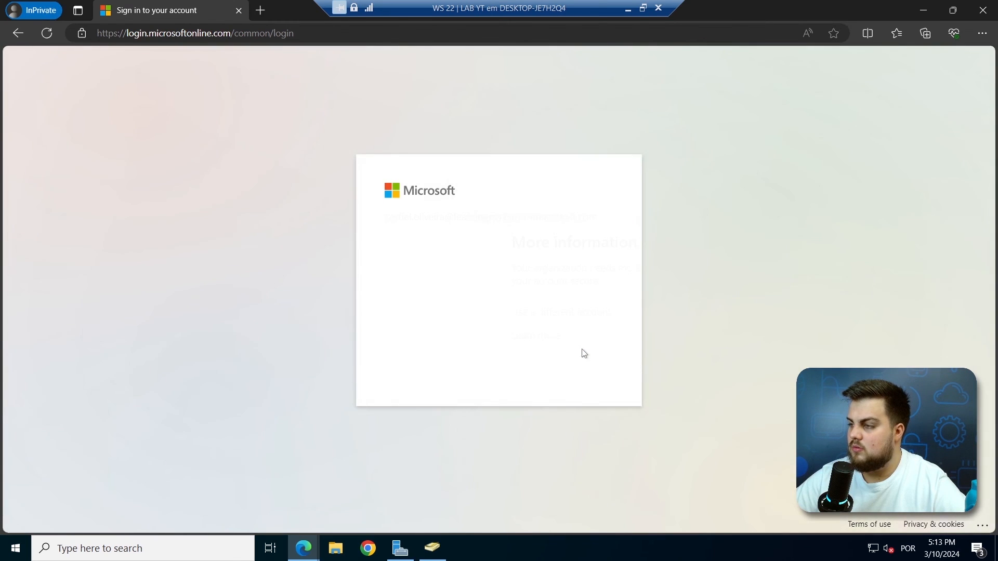
pyautogui.moveTo(372, 168); pyautogui.dragTo(615, 310)
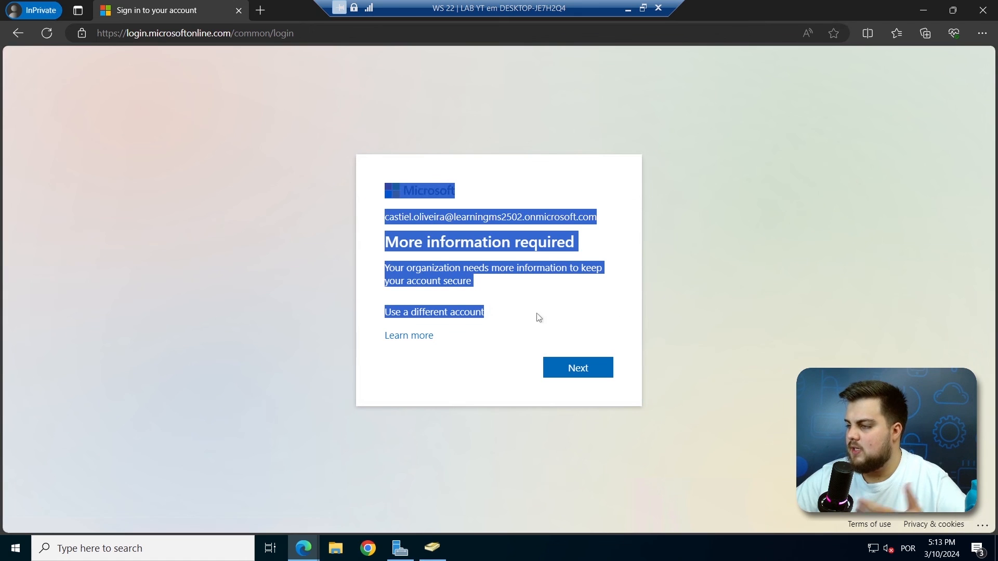
pyautogui.click(581, 324)
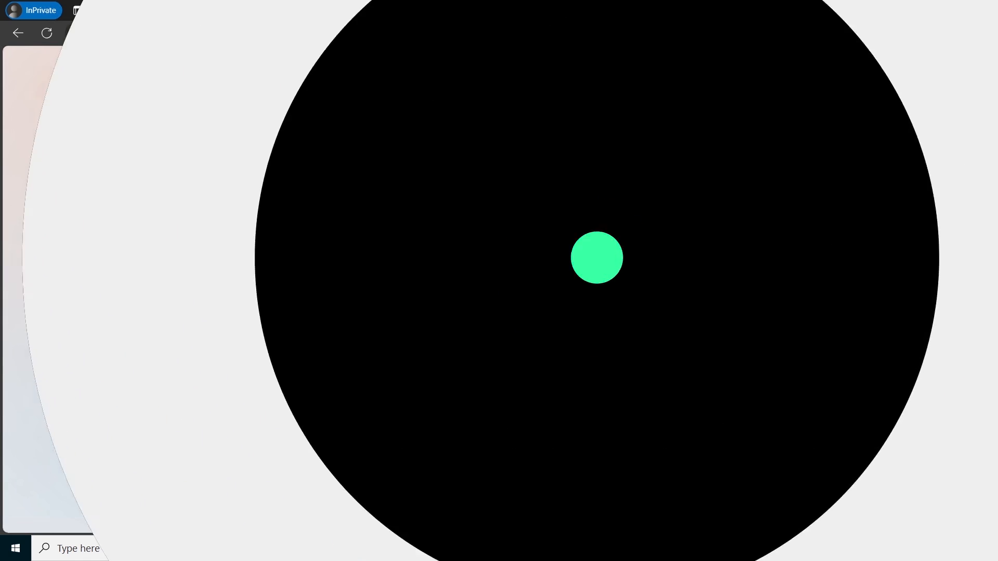